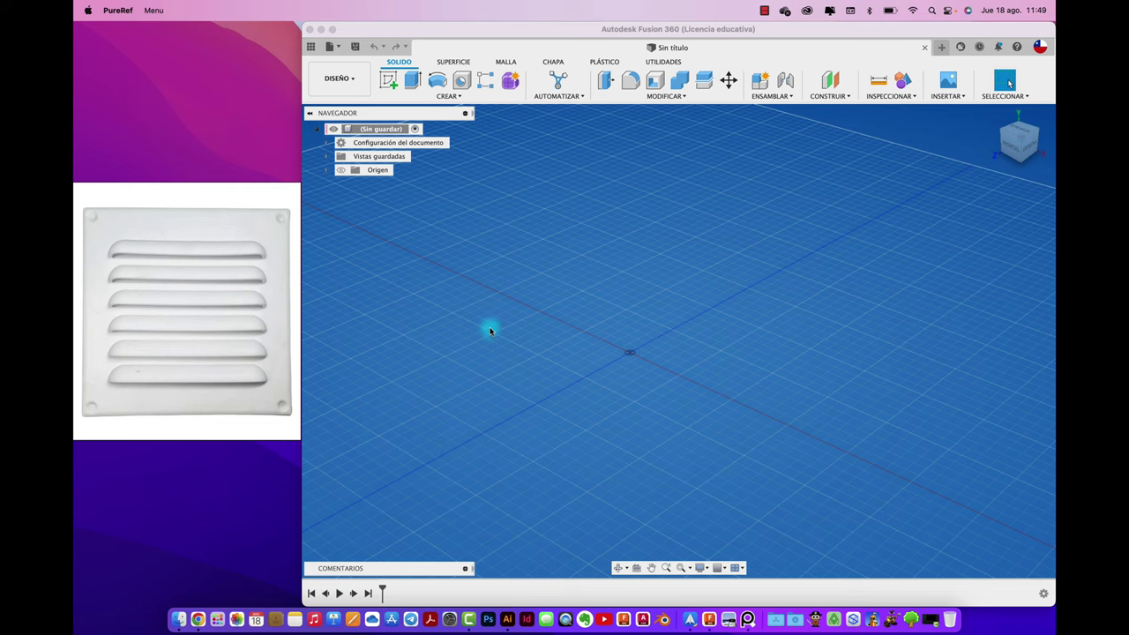
# - Turn on visibility of the Origen folder in the Browser to display the origin planes and axes
pyautogui.click(342, 170)
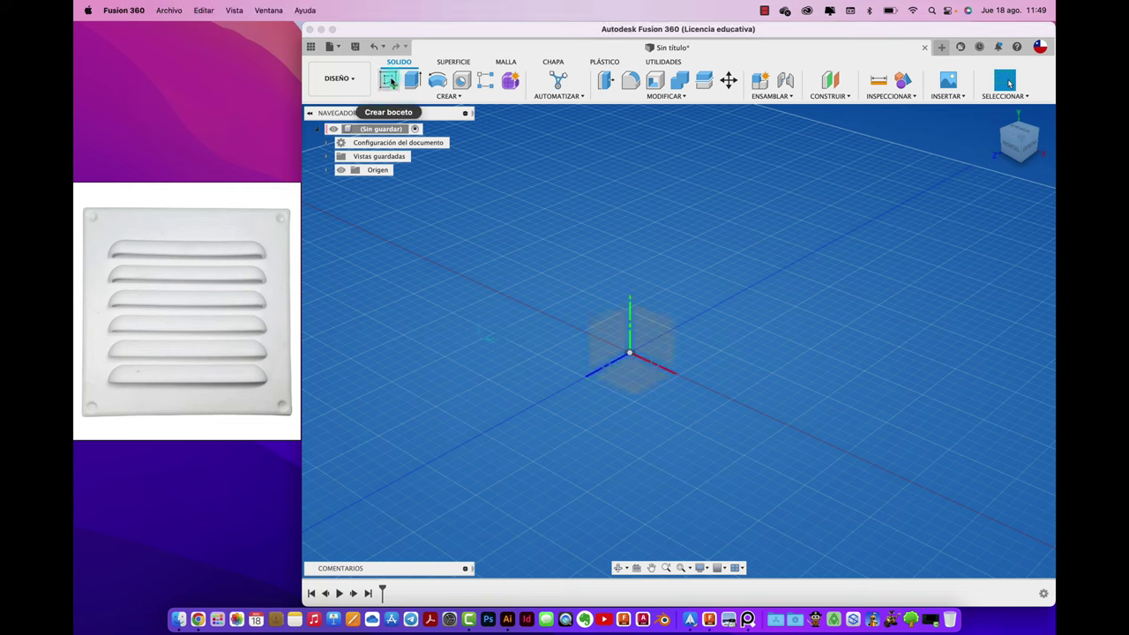
pyautogui.moveTo(388, 80)
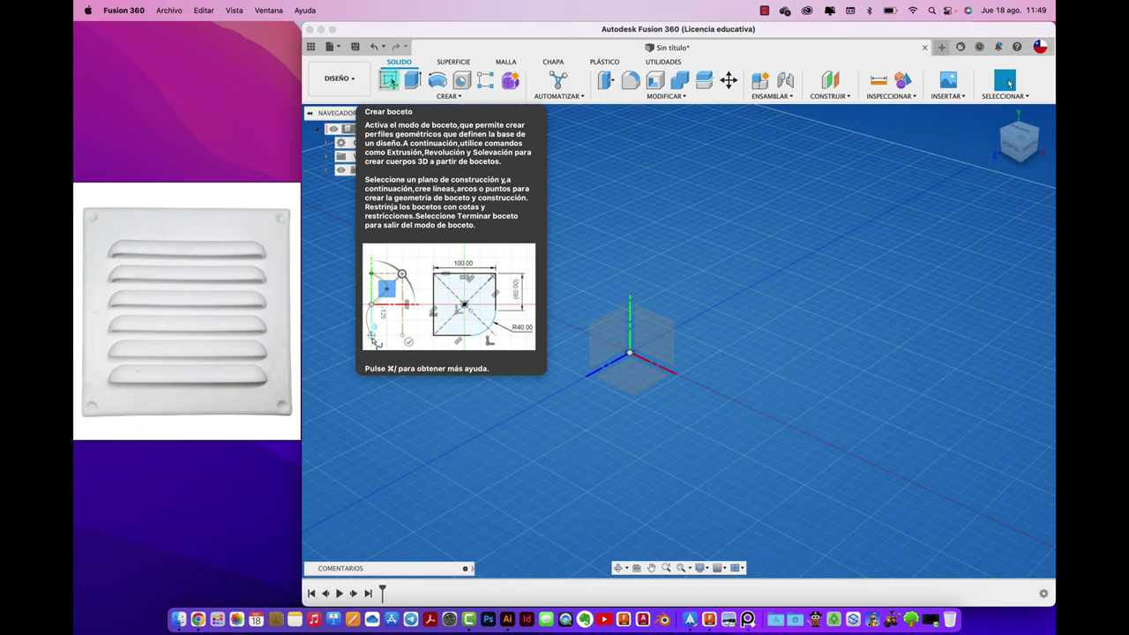
# - Start a sketch on the XY ground plane and draw a center rectangle at the origin
pyautogui.click(393, 81)
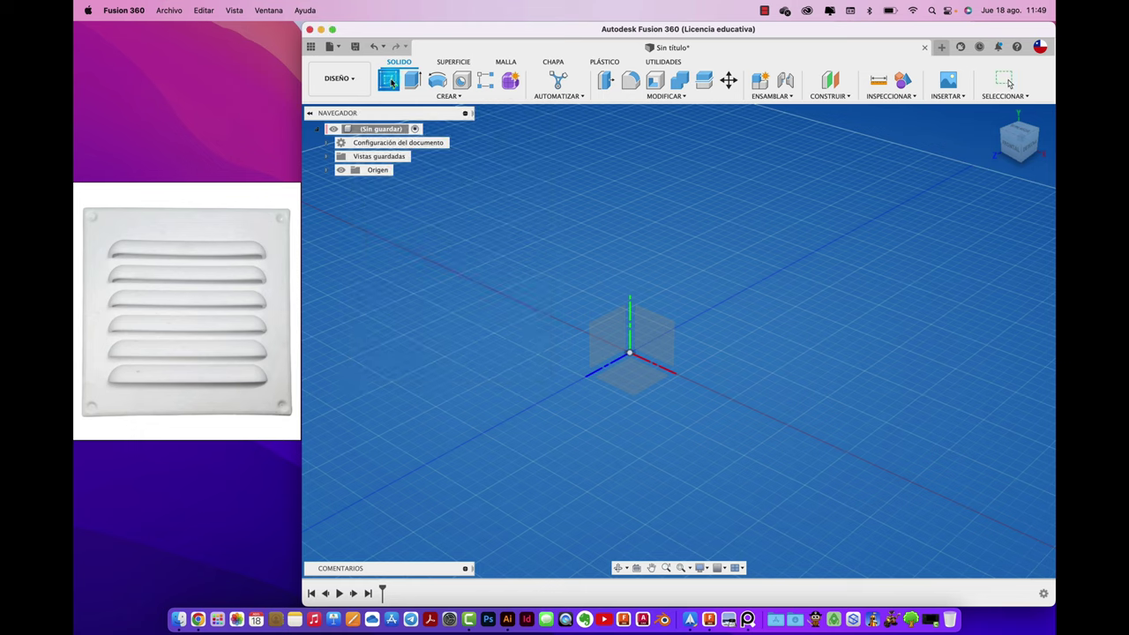
pyautogui.click(636, 385)
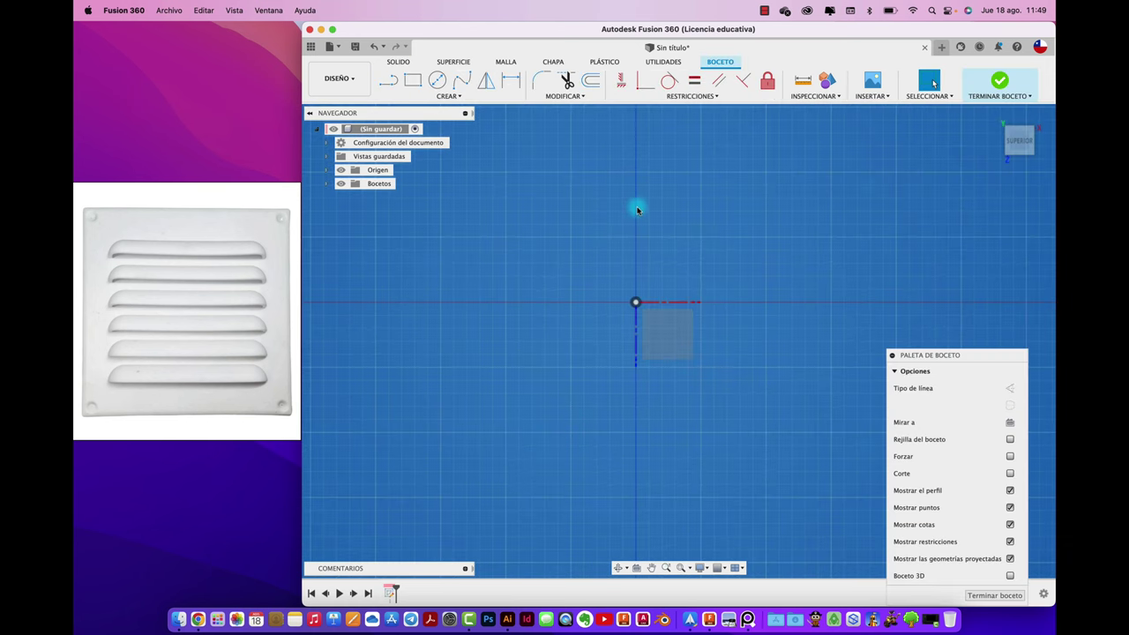
pyautogui.click(449, 96)
pyautogui.moveTo(415, 120)
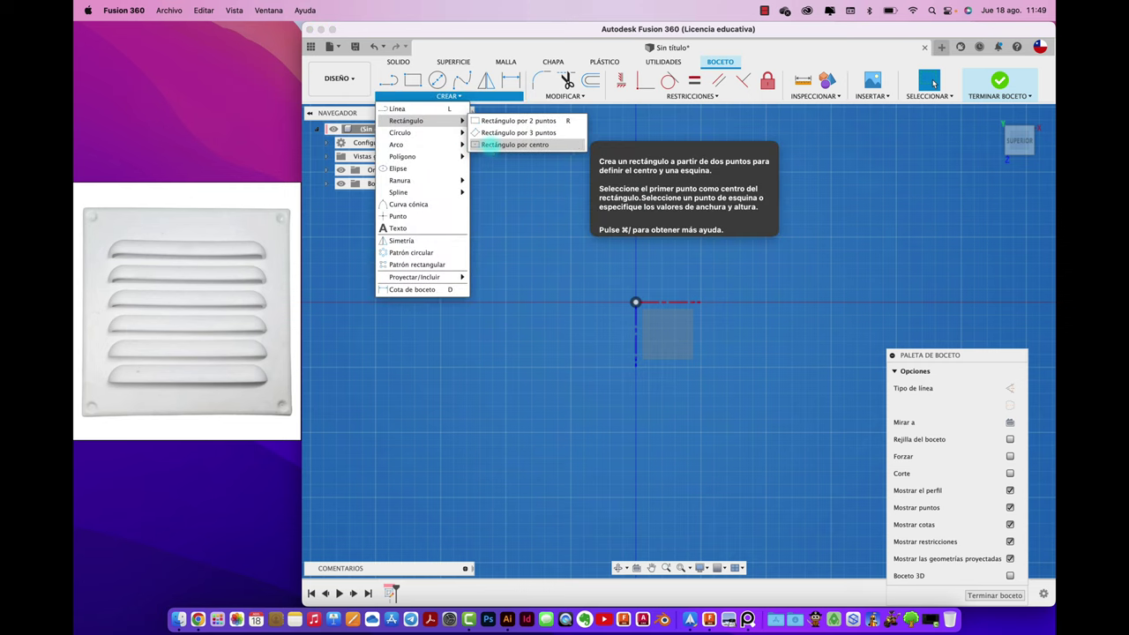
pyautogui.click(490, 144)
pyautogui.click(635, 304)
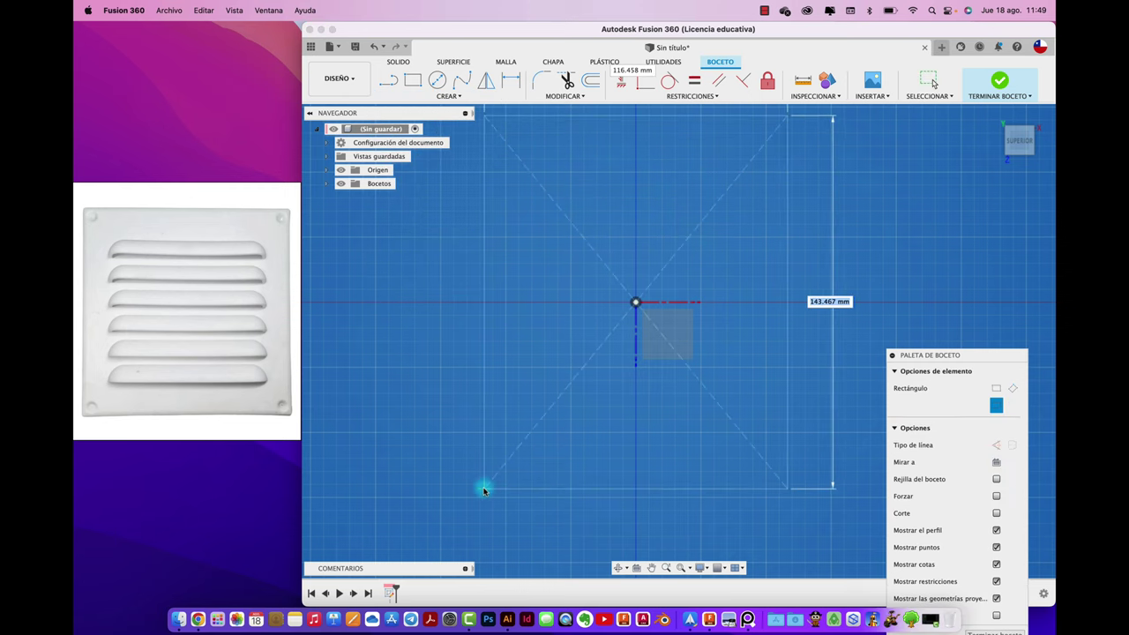
pyautogui.click(483, 485)
# - Dimension the rectangle width to 200 mm and set its height equal to the width (d1)
pyautogui.press('d')
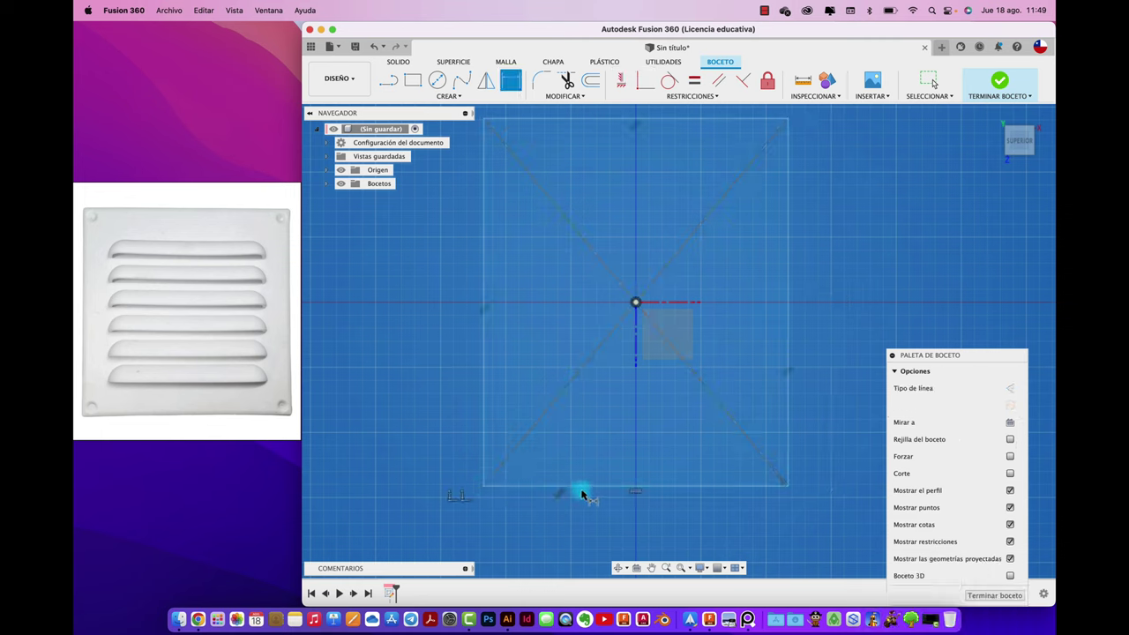
pyautogui.click(585, 491)
pyautogui.click(596, 521)
pyautogui.write('200')
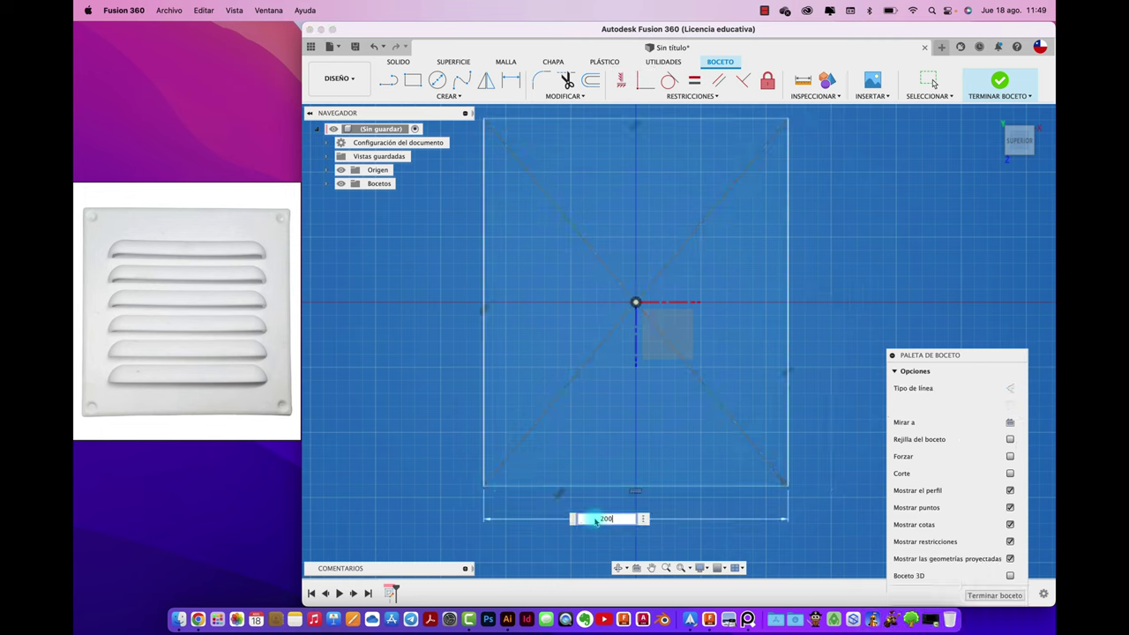
pyautogui.press('Return')
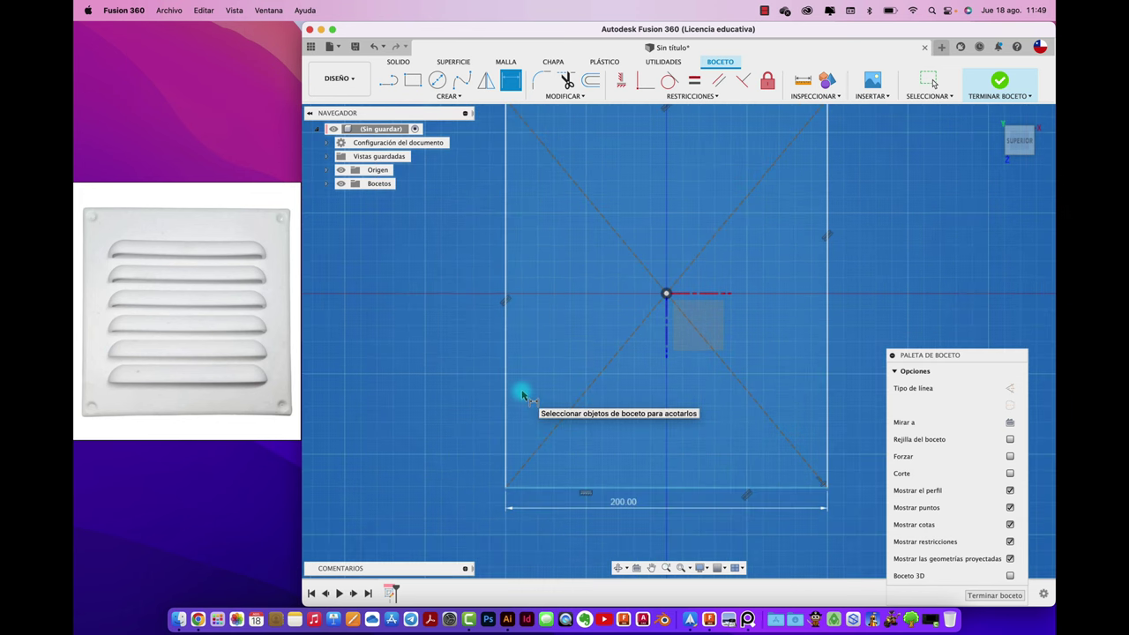
pyautogui.click(506, 354)
pyautogui.click(415, 339)
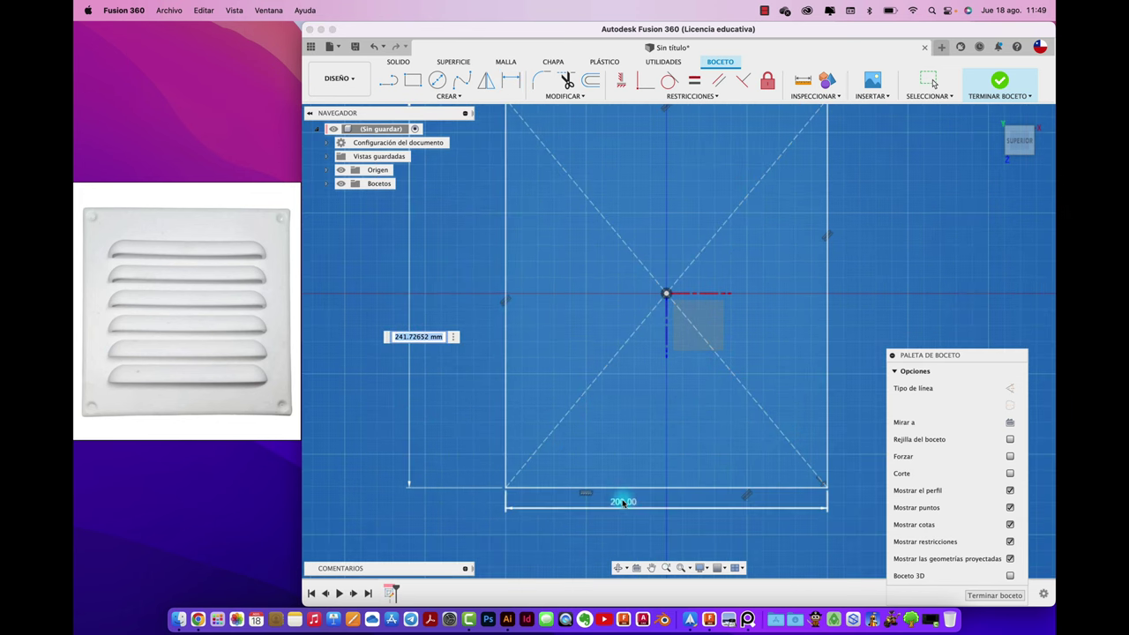
pyautogui.click(632, 501)
pyautogui.click(633, 502)
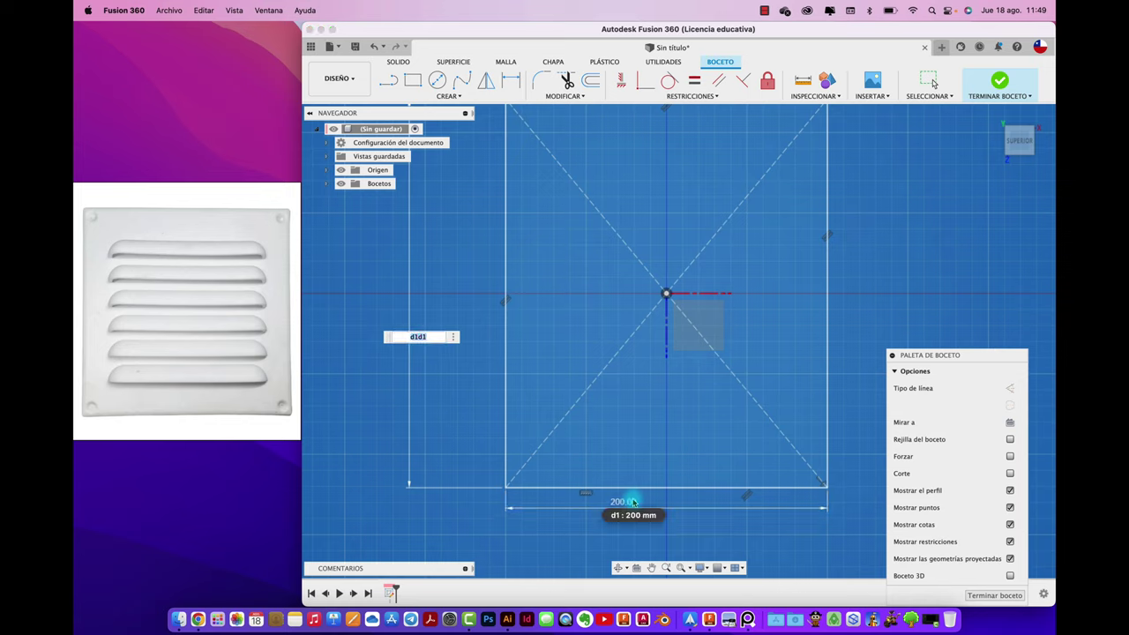
pyautogui.click(623, 502)
pyautogui.press('BackSpace')
pyautogui.press('BackSpace')
pyautogui.press('BackSpace')
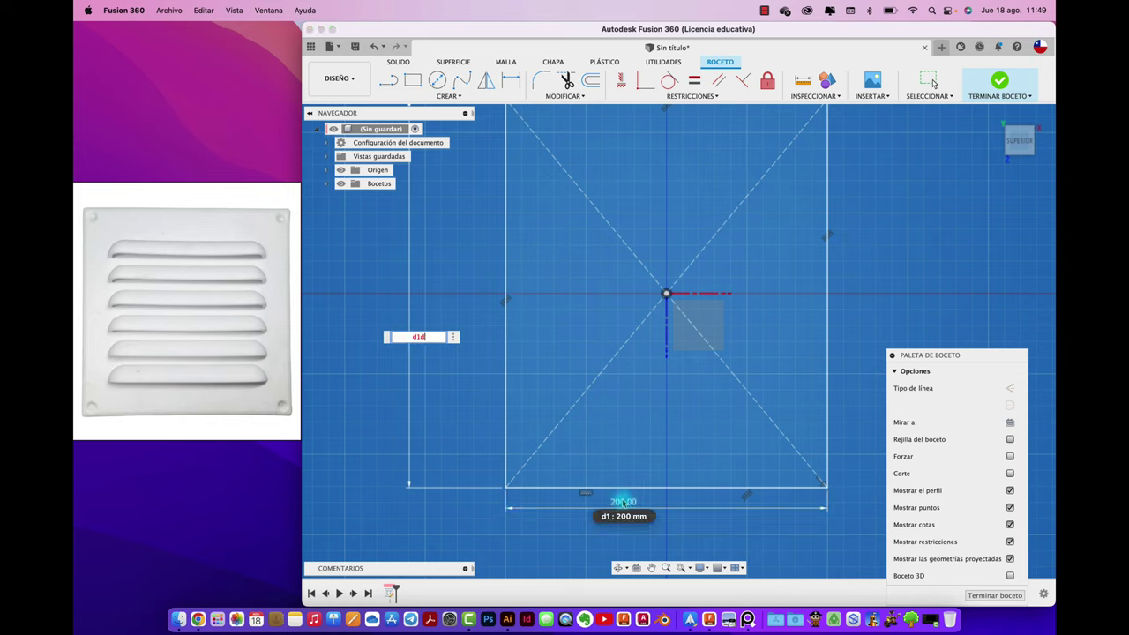
pyautogui.press('Return')
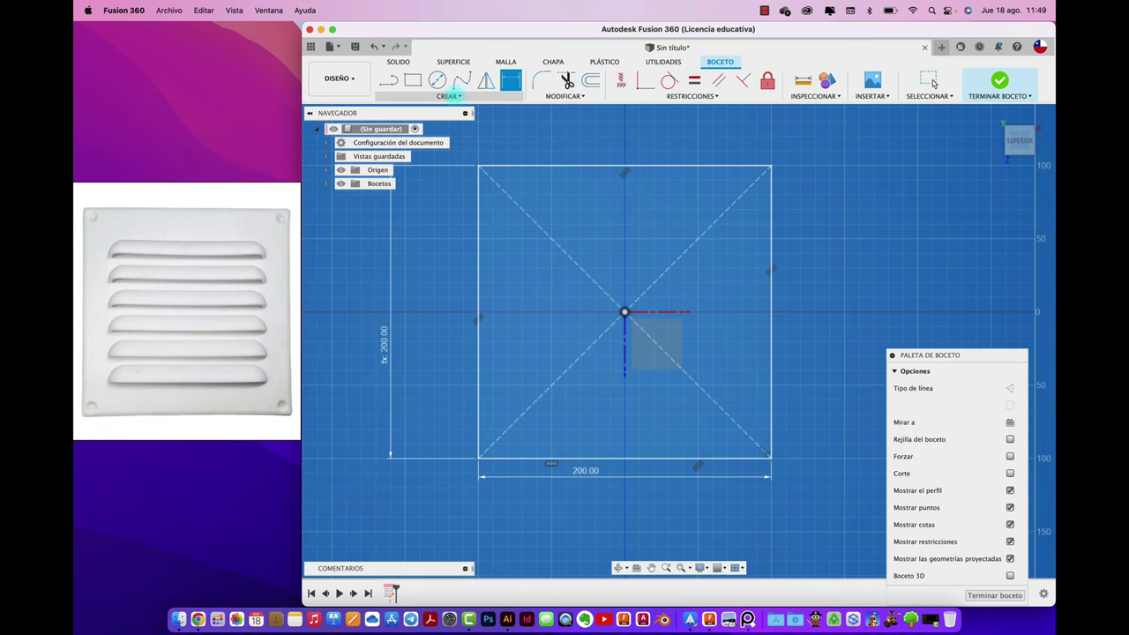
# - Draw a horizontal center-point slot below the origin, extending to the right
pyautogui.click(450, 95)
pyautogui.moveTo(419, 180)
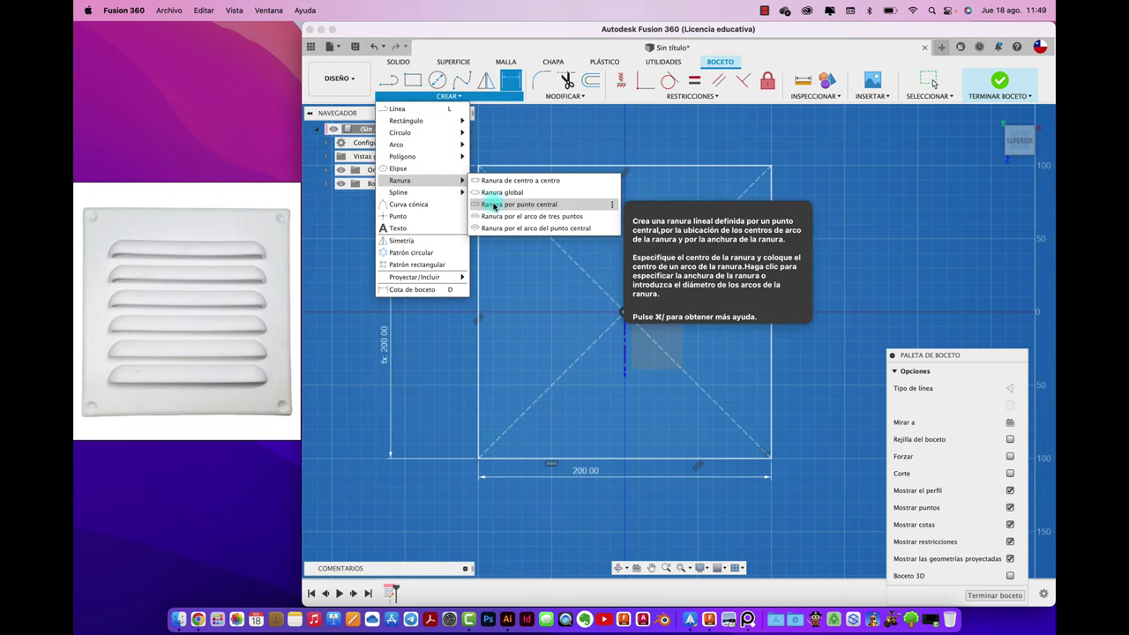
pyautogui.click(494, 205)
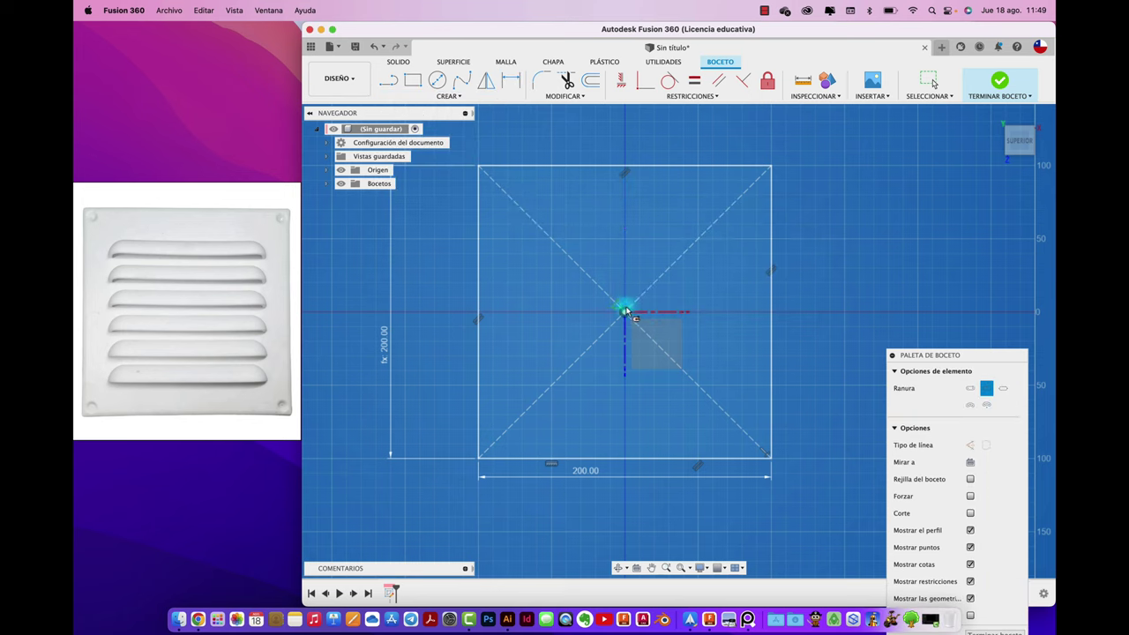
pyautogui.click(627, 418)
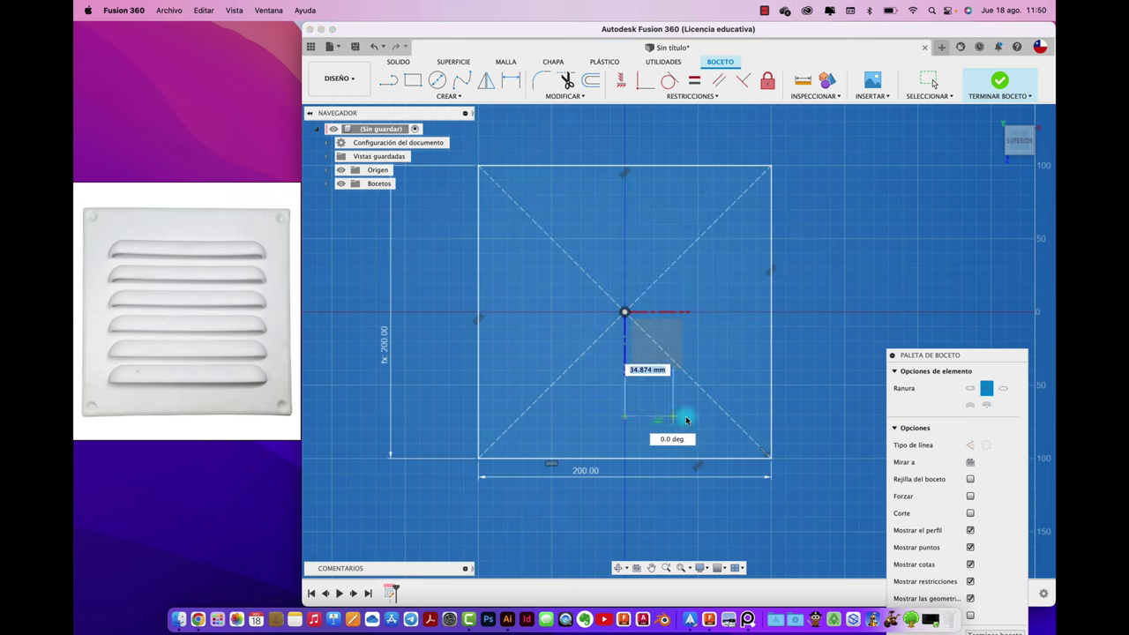
pyautogui.click(732, 420)
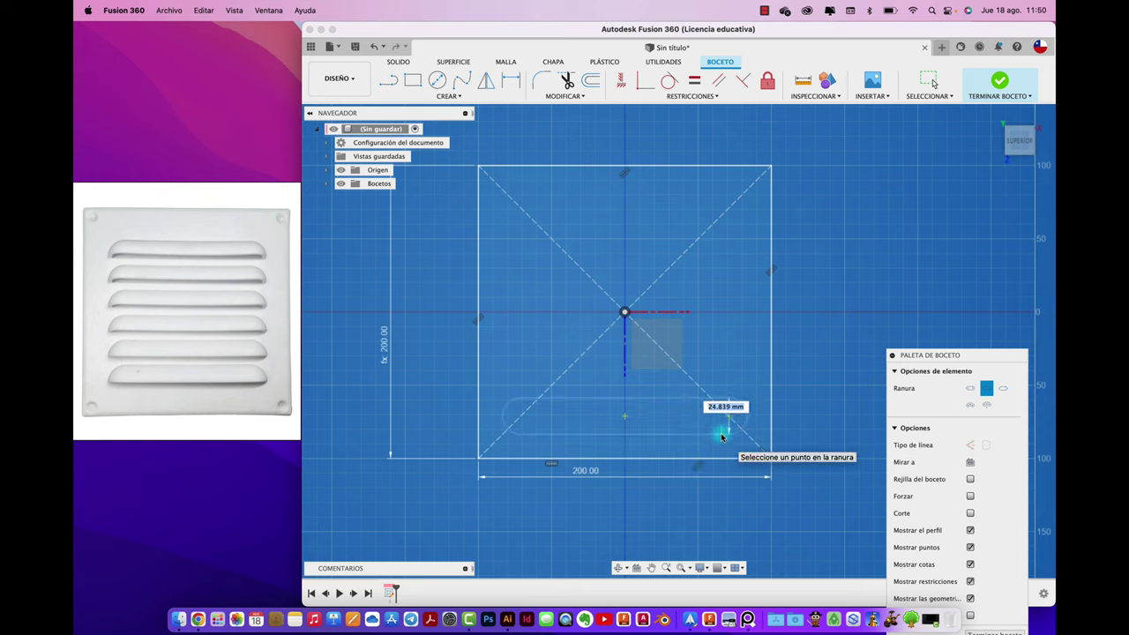
pyautogui.click(721, 433)
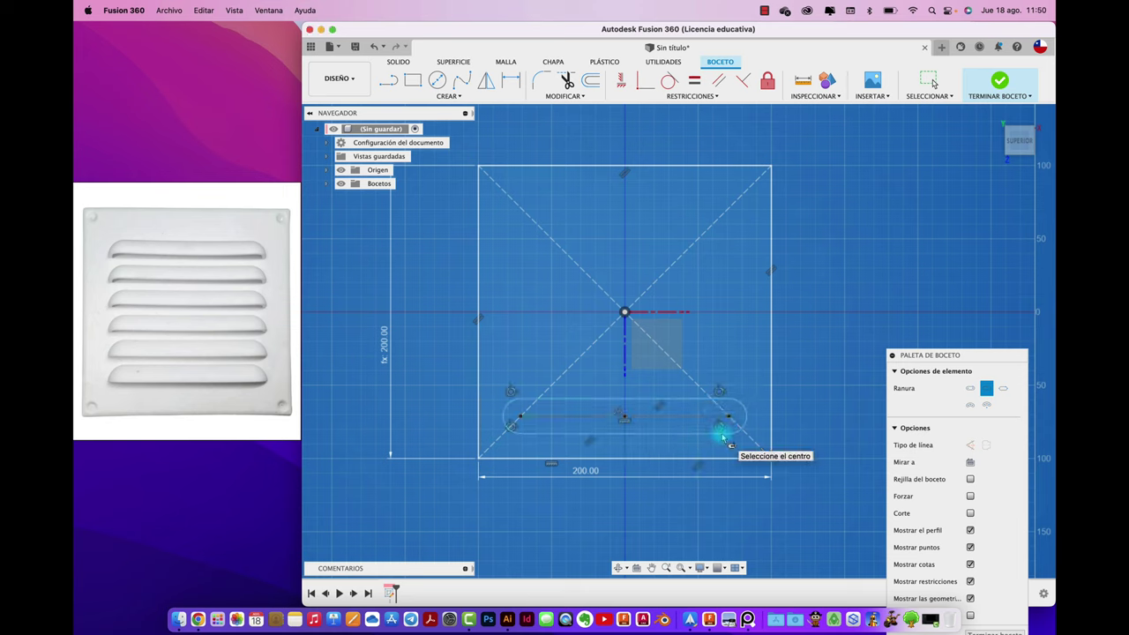
# - Dimension the distance between the slot's long lines to 25 mm
pyautogui.press('d')
pyautogui.click(685, 434)
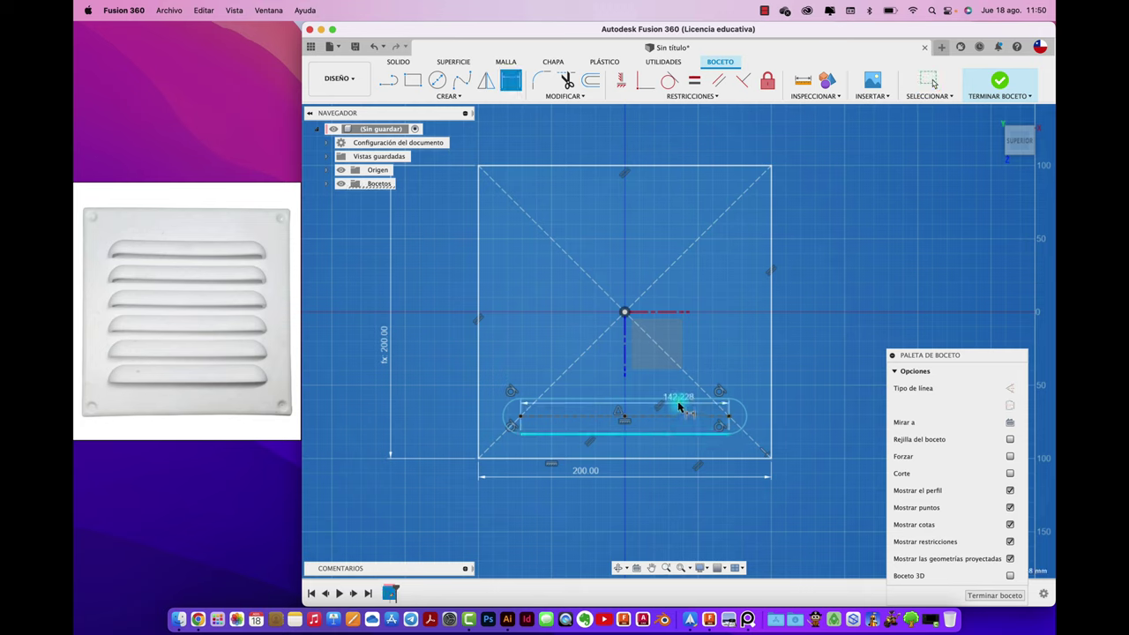
pyautogui.click(680, 406)
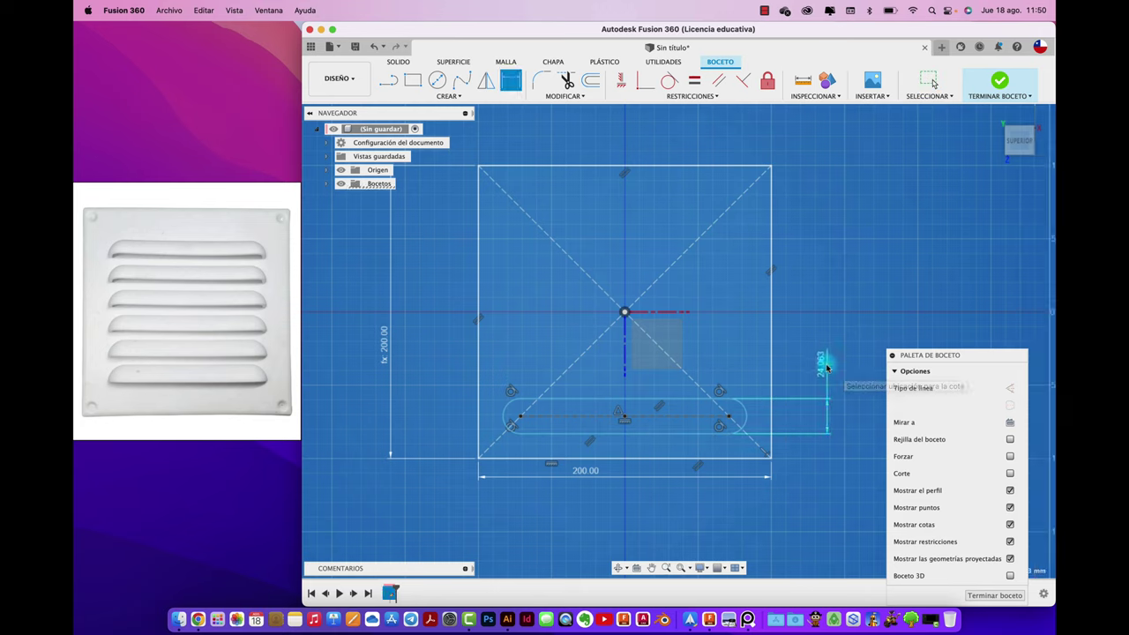
pyautogui.click(826, 367)
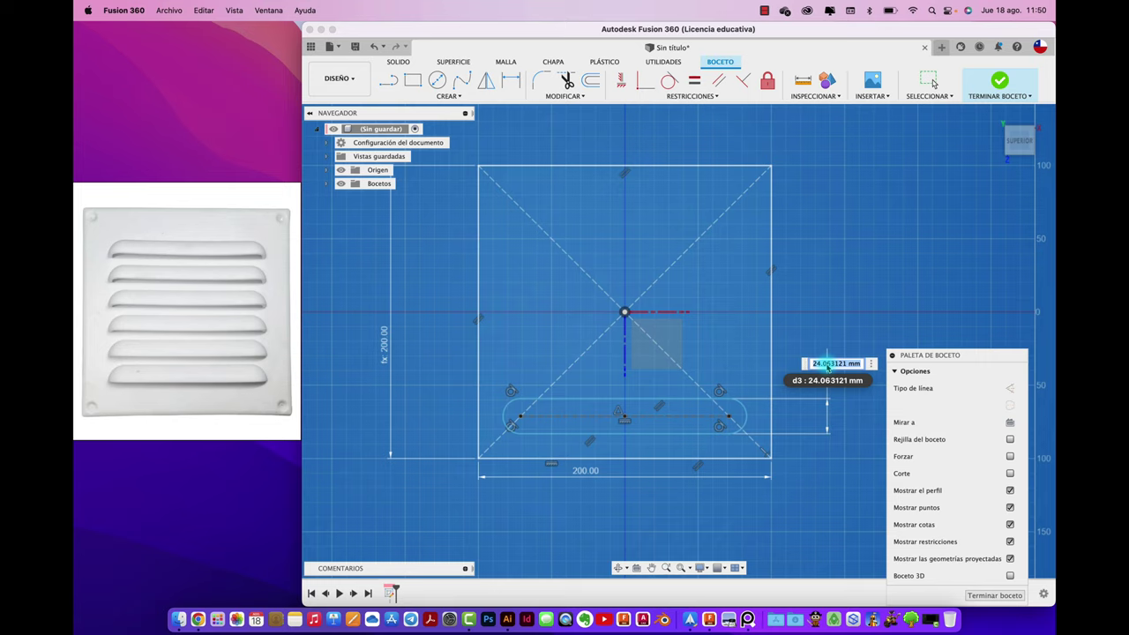
pyautogui.write('25')
pyautogui.press('Return')
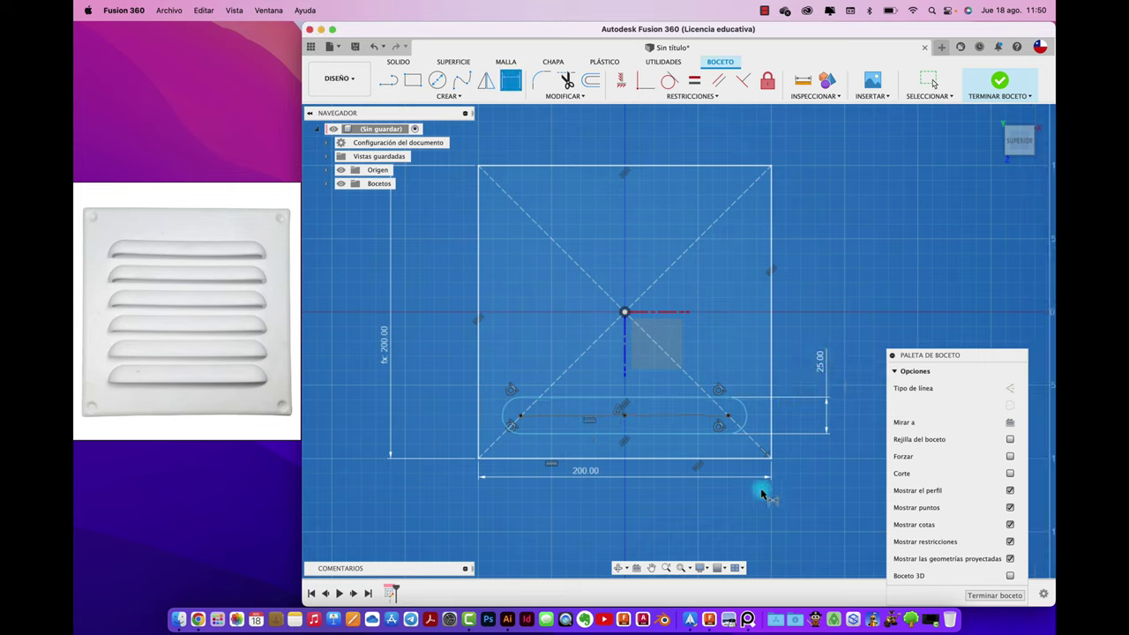
# - Dimension the slot's lower edge 15 mm above the square's bottom edge
pyautogui.press('Escape')
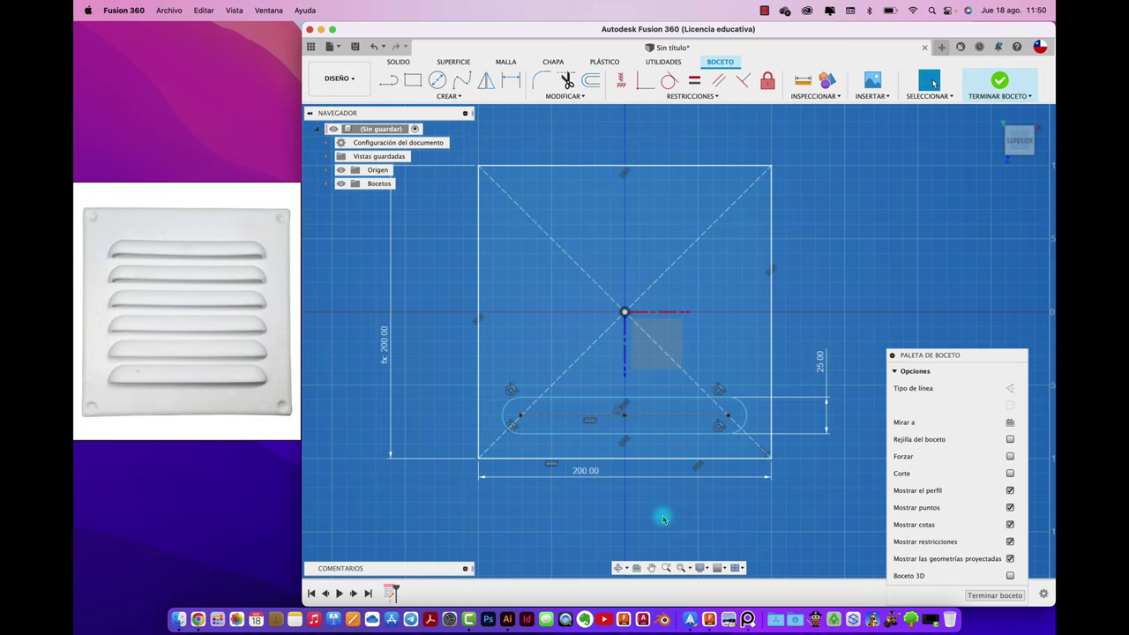
pyautogui.press('o')
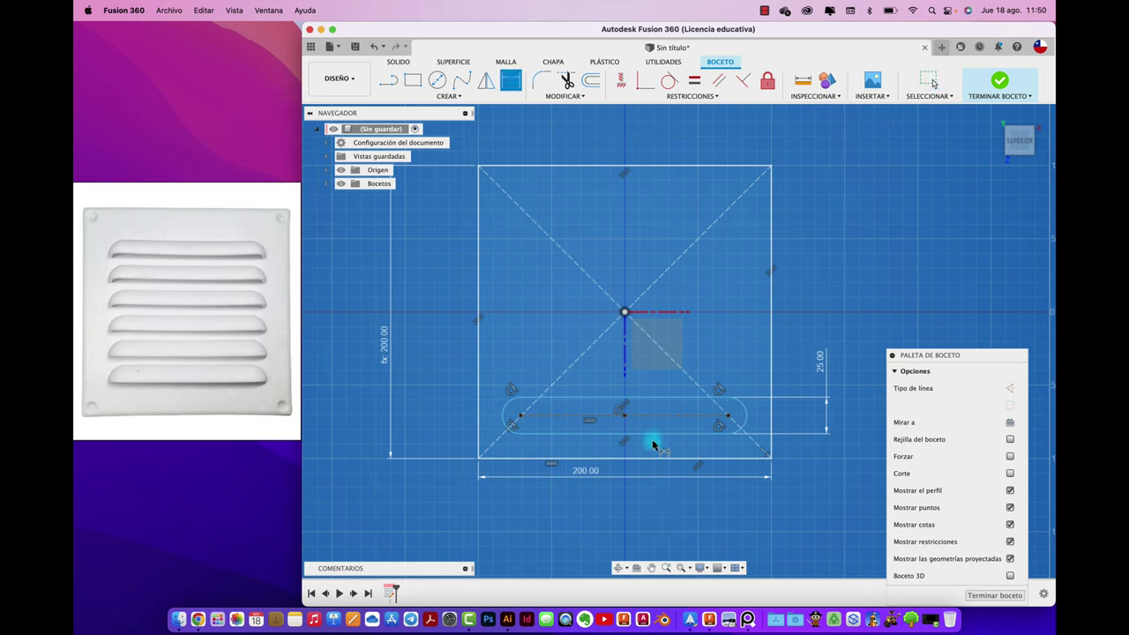
pyautogui.click(655, 436)
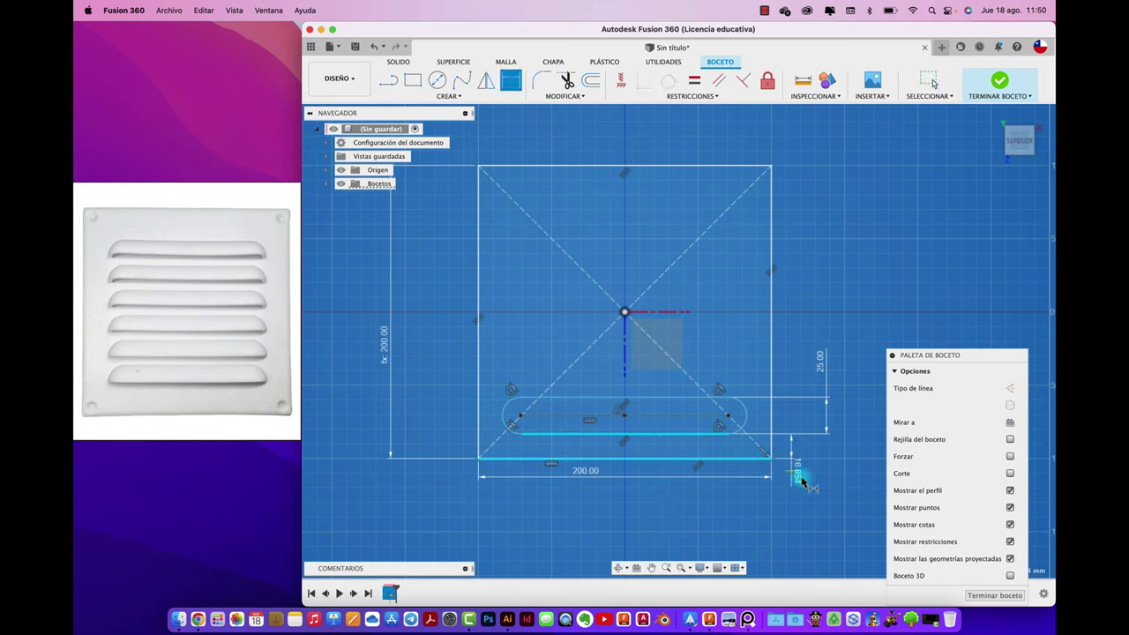
pyautogui.write('15')
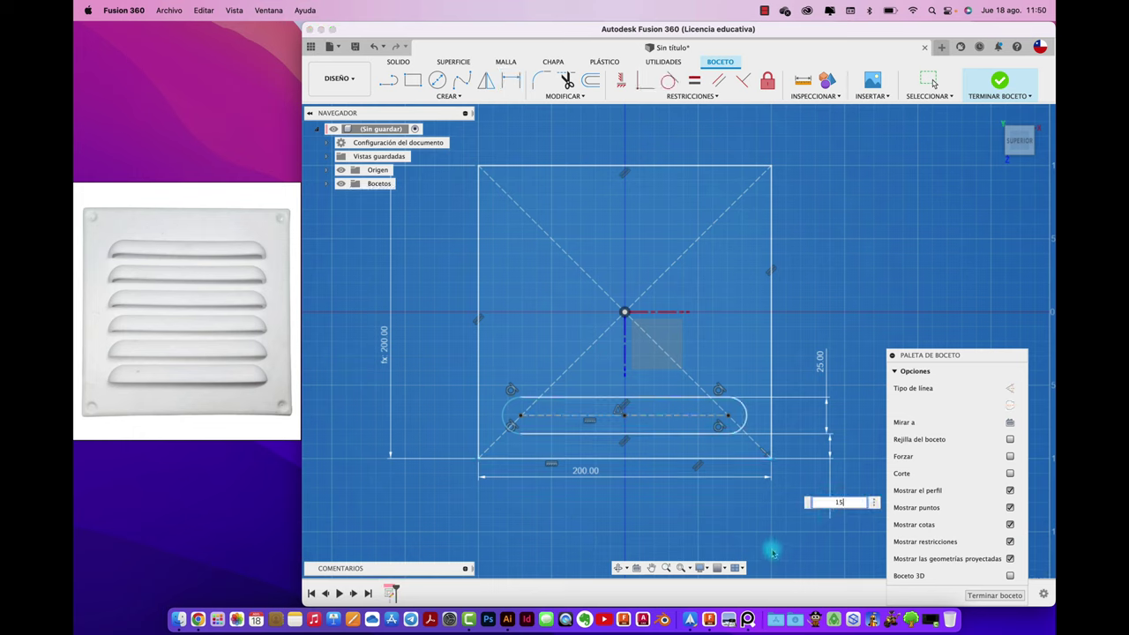
pyautogui.press('Return')
pyautogui.press('d')
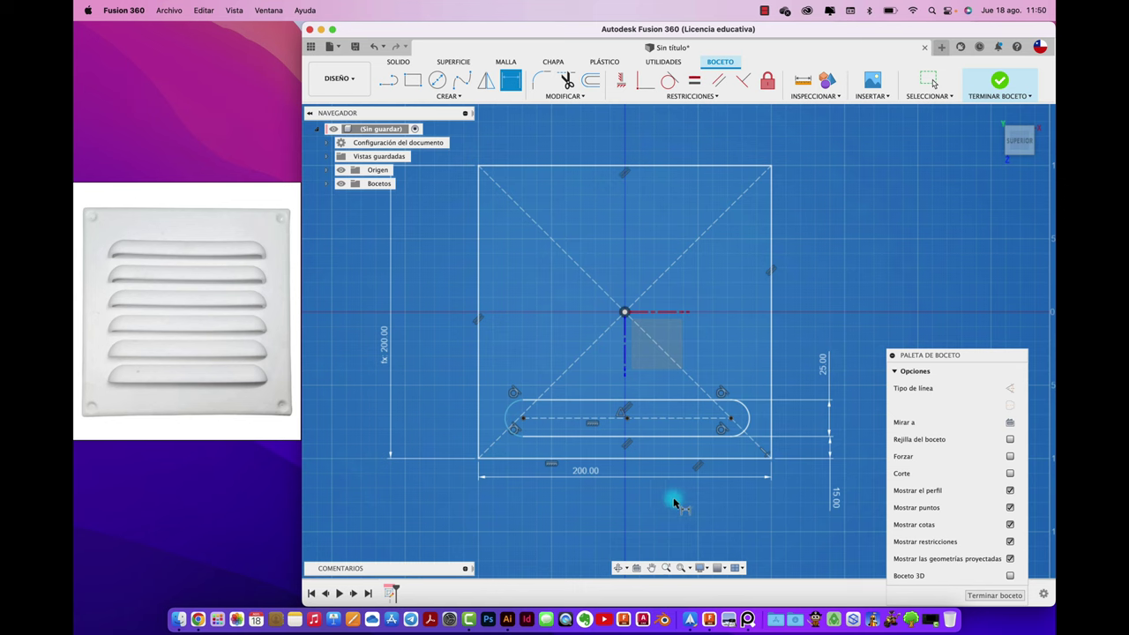
# - Add reference dimensions for the R12.50 end arc and the 27.50 right-edge gap
pyautogui.scroll(3, 642, 499)
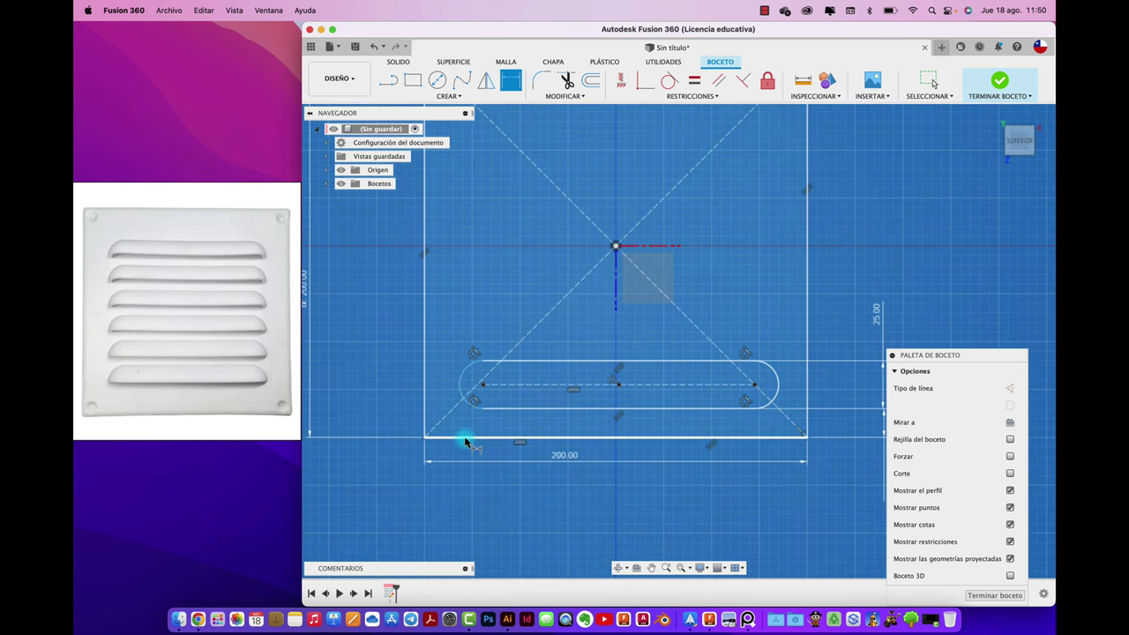
pyautogui.click(458, 379)
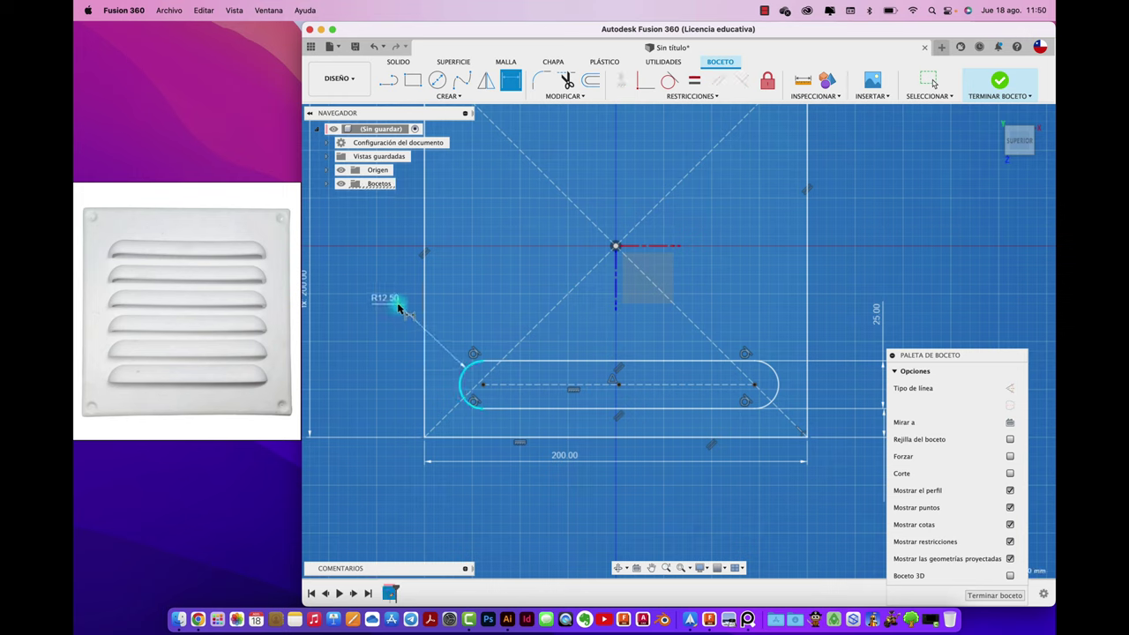
pyautogui.click(398, 304)
pyautogui.click(774, 350)
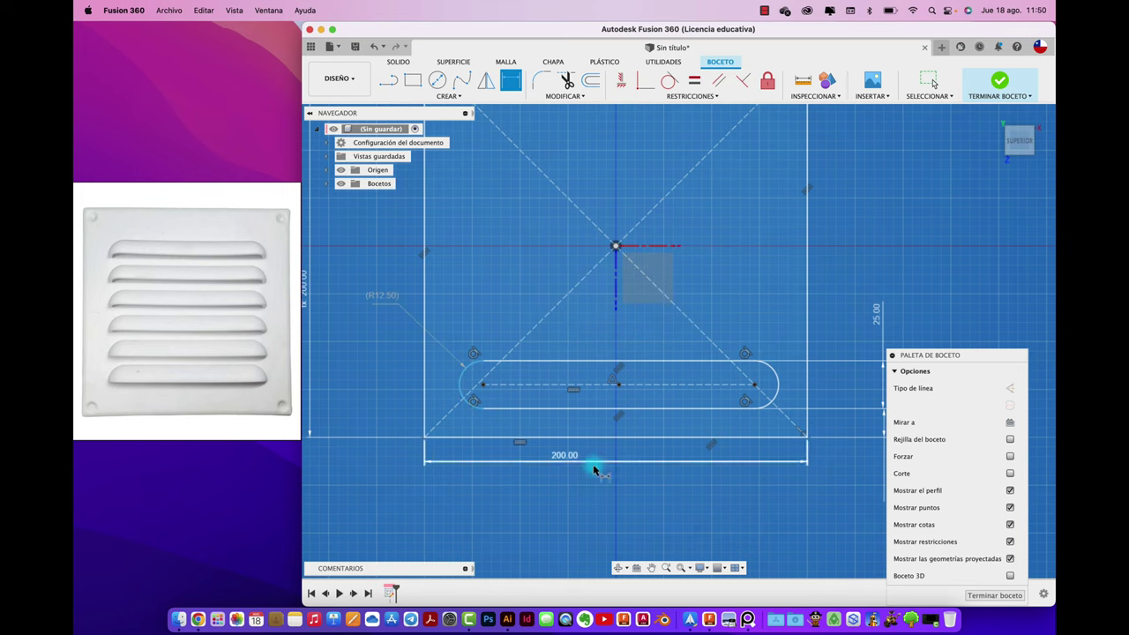
pyautogui.moveTo(964, 356); pyautogui.dragTo(992, 273)
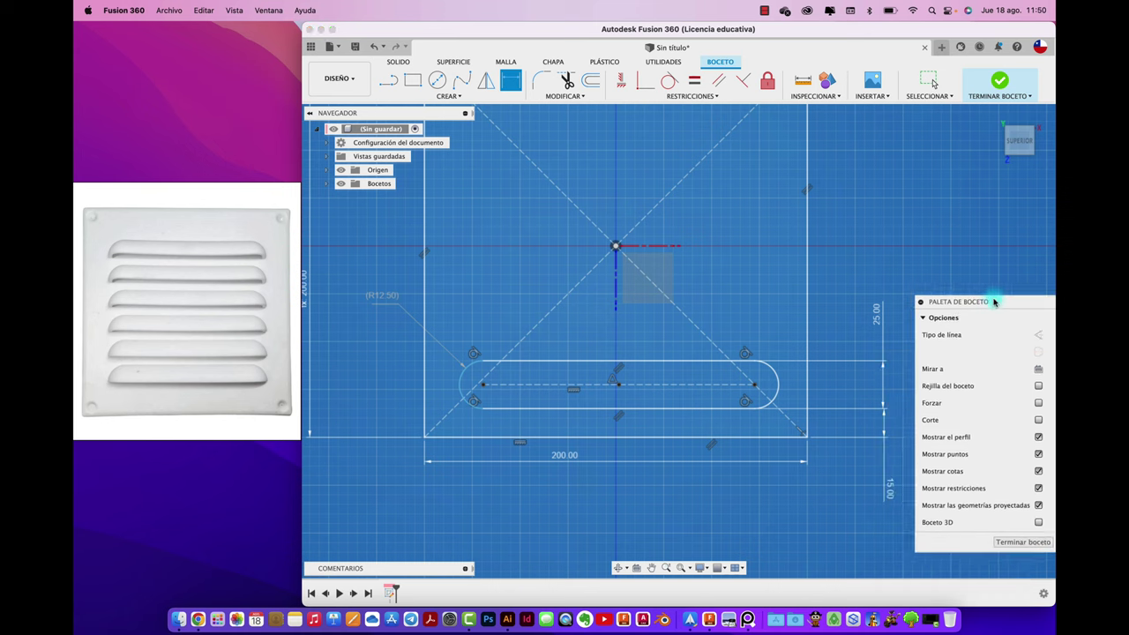
pyautogui.click(809, 395)
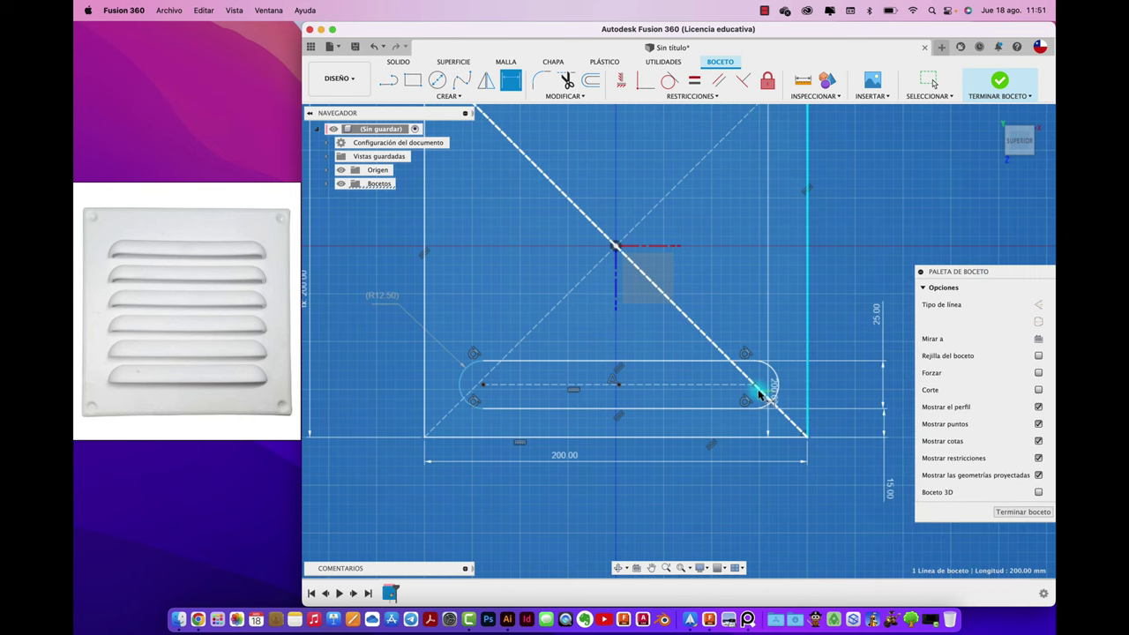
pyautogui.click(754, 384)
pyautogui.click(780, 510)
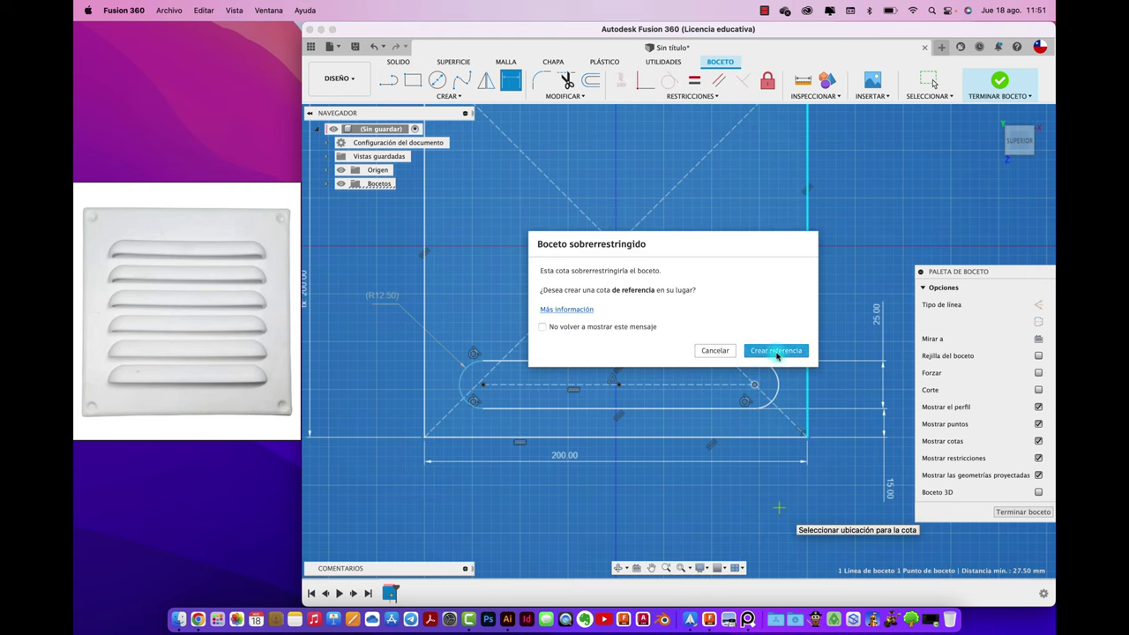
pyautogui.click(776, 351)
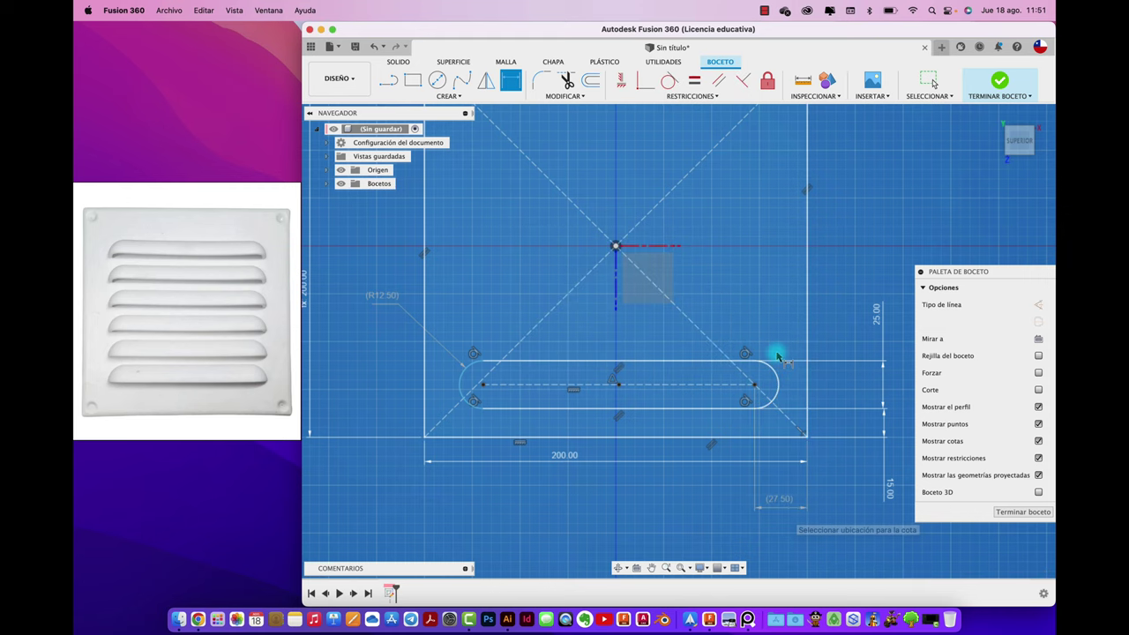
# - Dimension the slot's left end from the left edge, linked to the 27.50 reference
pyautogui.click(424, 392)
pyautogui.click(461, 381)
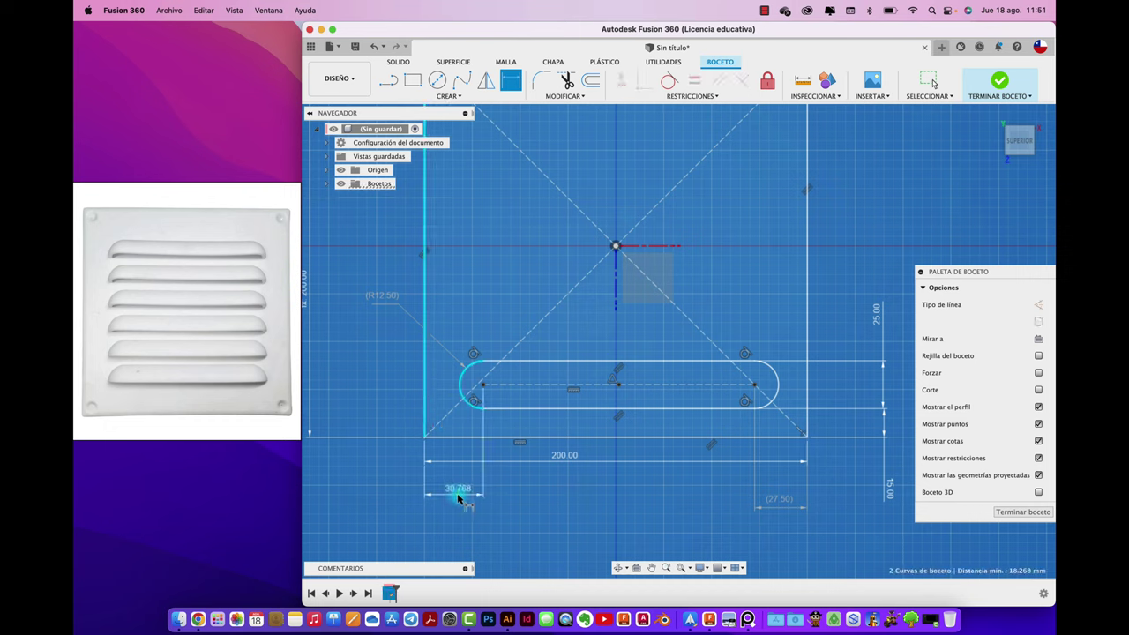
pyautogui.click(458, 500)
pyautogui.click(781, 501)
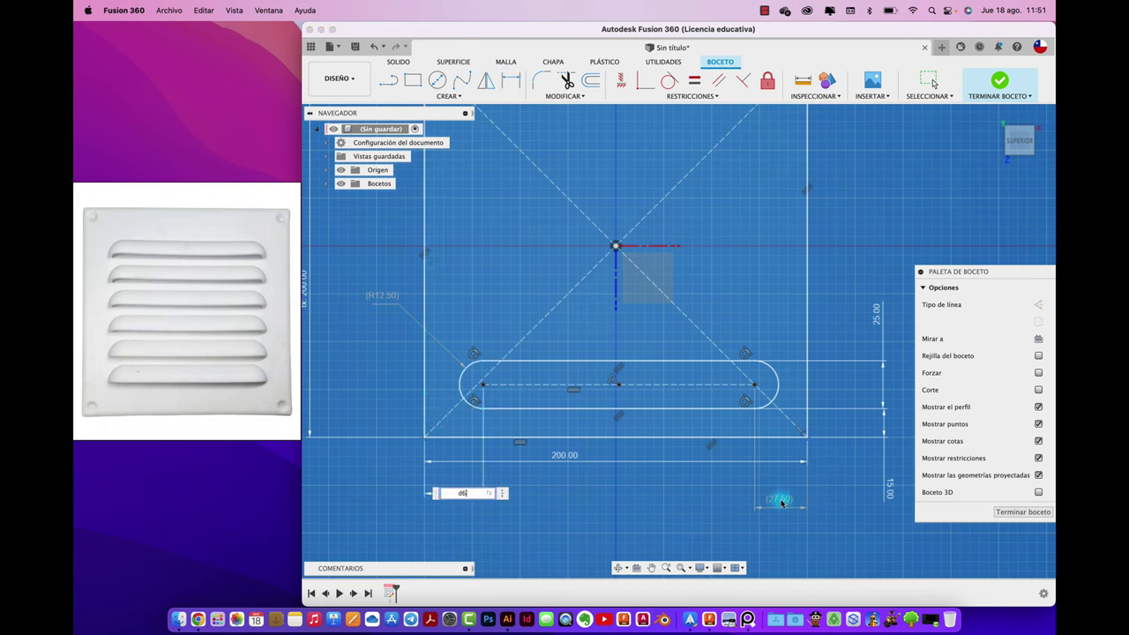
pyautogui.press('Return')
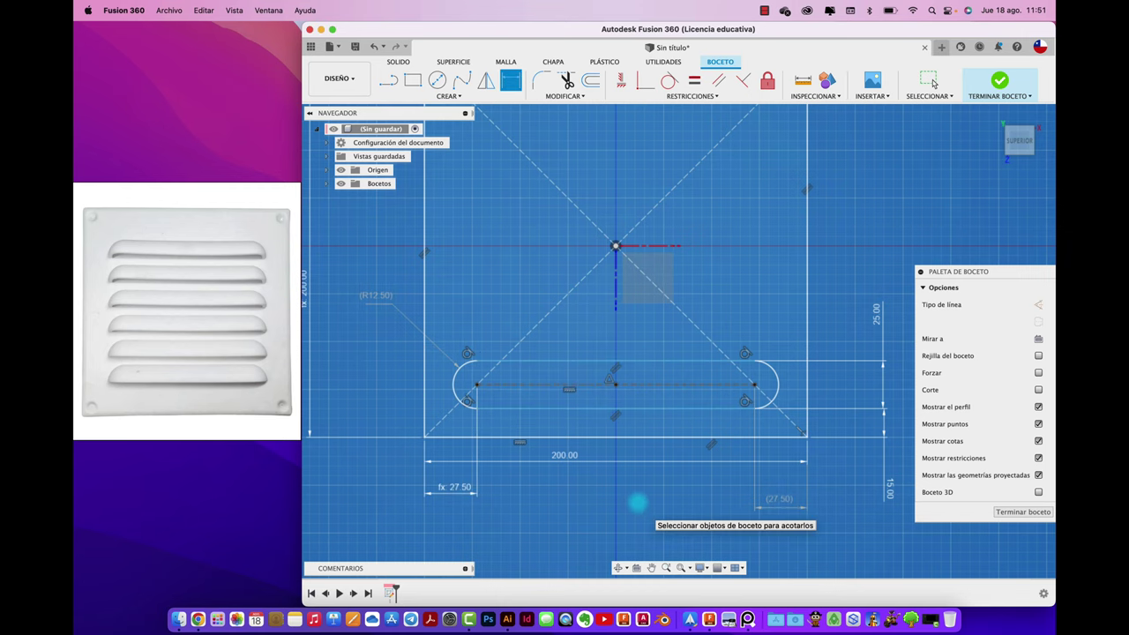
pyautogui.press('Escape')
pyautogui.scroll(-2, 661, 472)
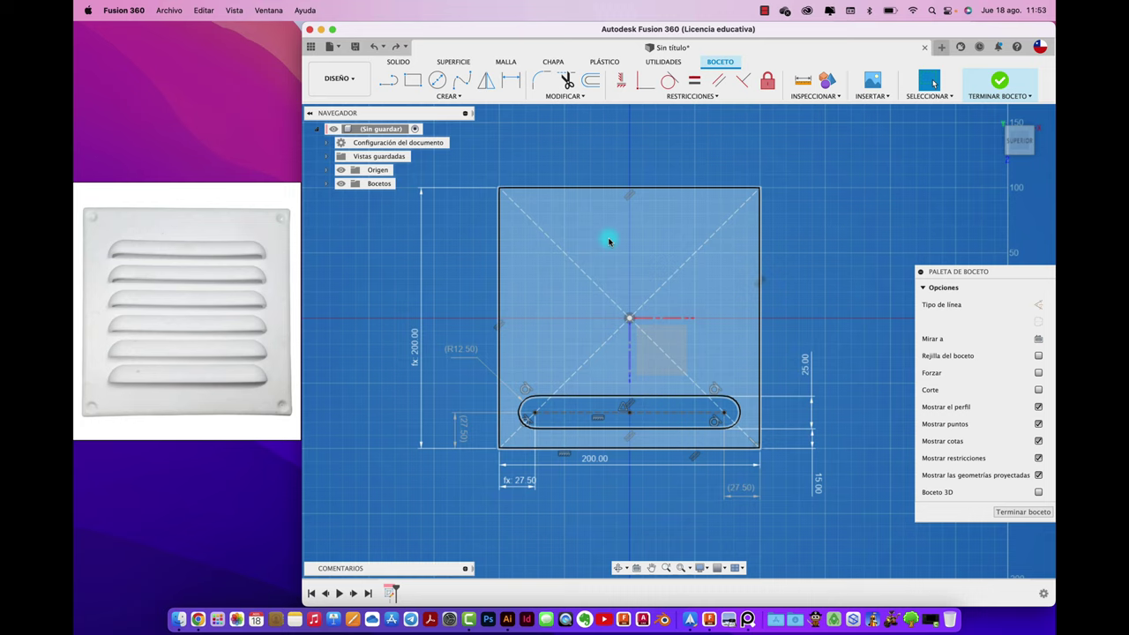
pyautogui.press('l')
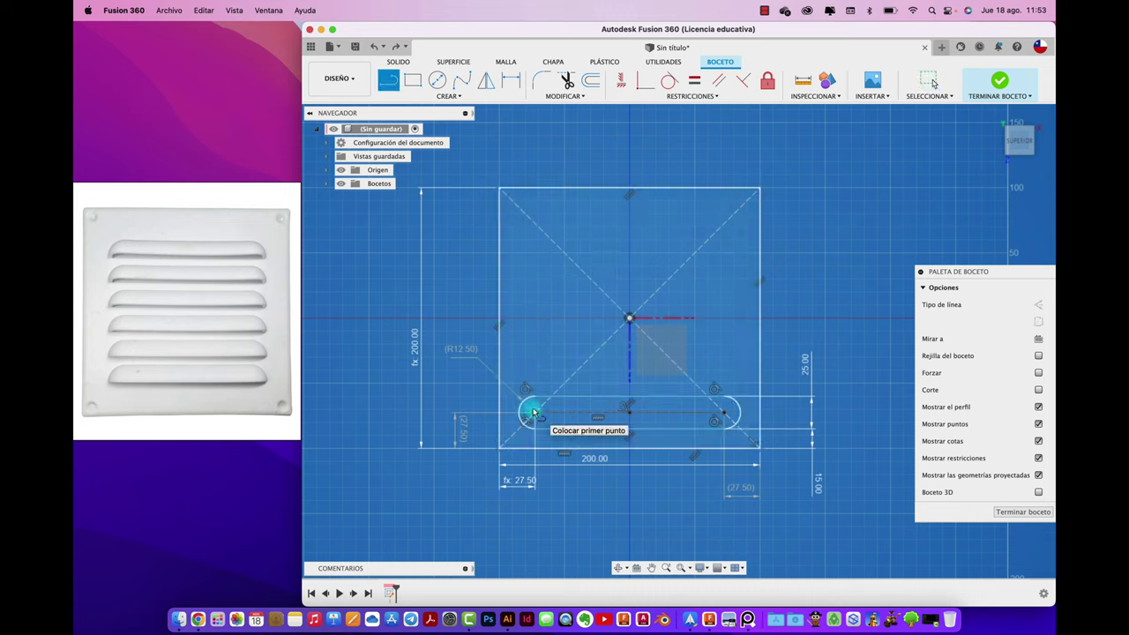
pyautogui.click(538, 189)
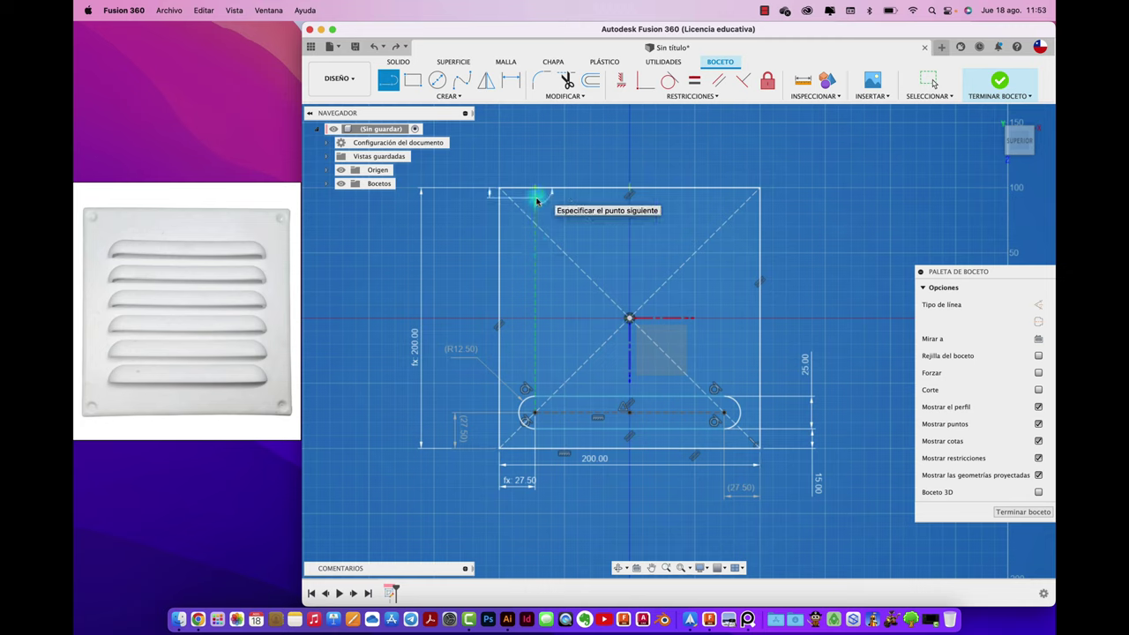
# - Draw a vertical line down from the top edge, 27.50 mm long, as construction geometry
pyautogui.click(535, 290)
pyautogui.press('Escape')
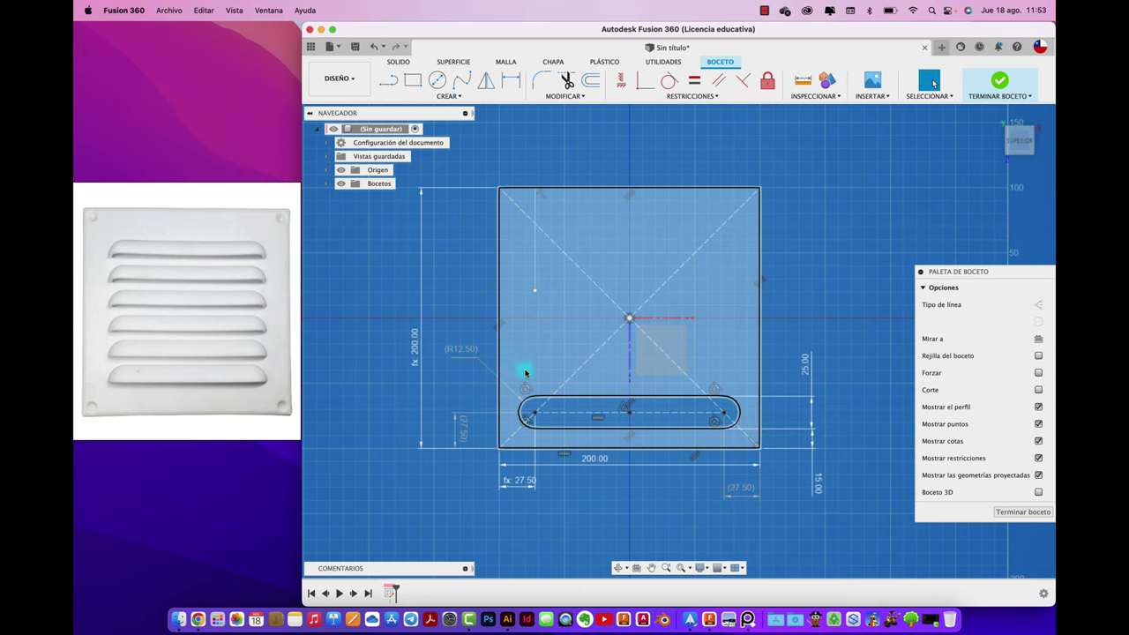
pyautogui.press('d')
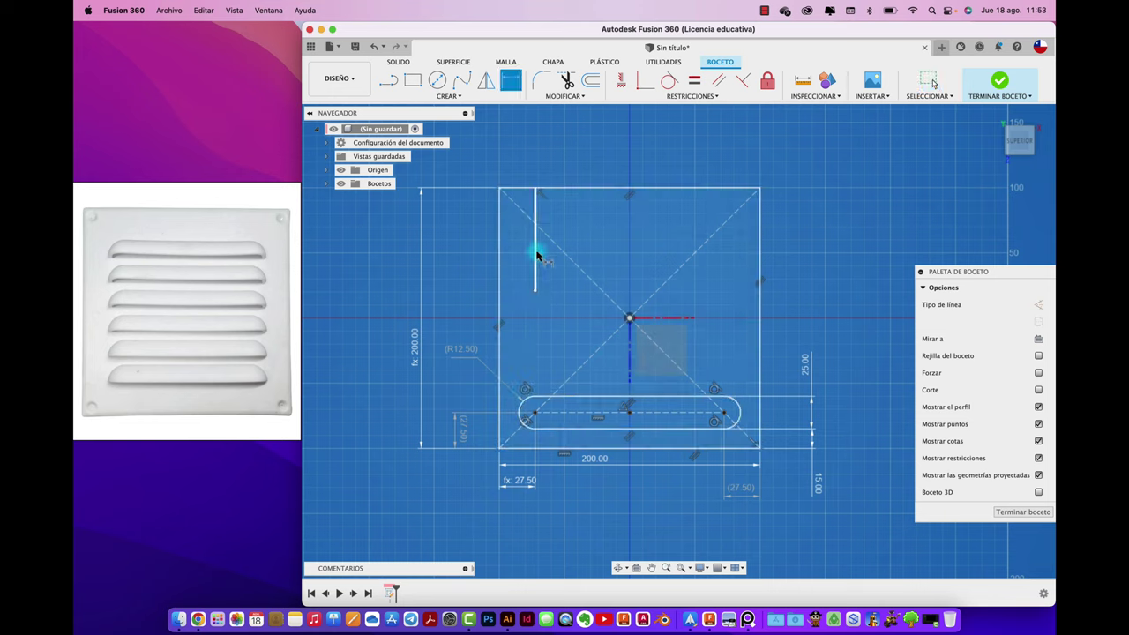
pyautogui.click(536, 254)
pyautogui.click(459, 248)
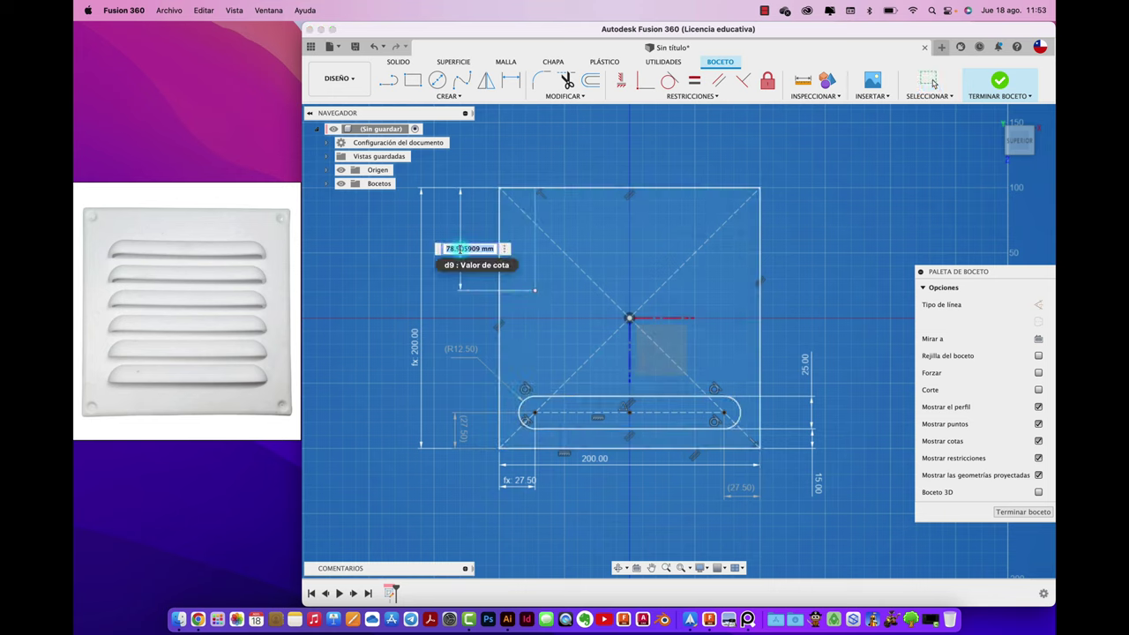
pyautogui.click(460, 424)
pyautogui.press('Return')
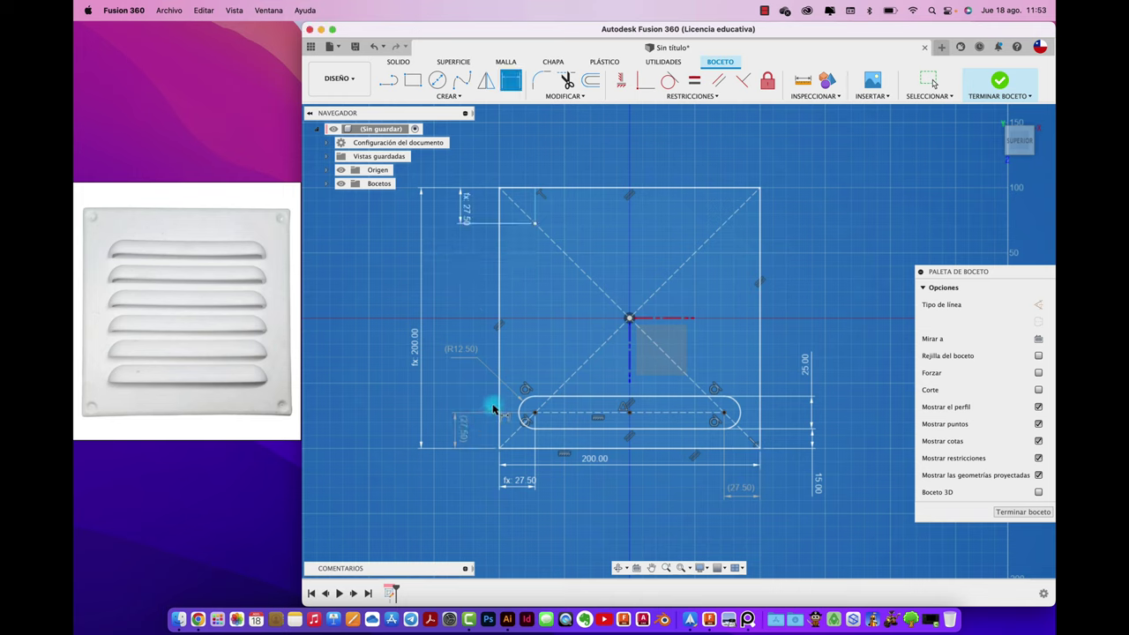
pyautogui.press('Escape')
pyautogui.click(536, 205)
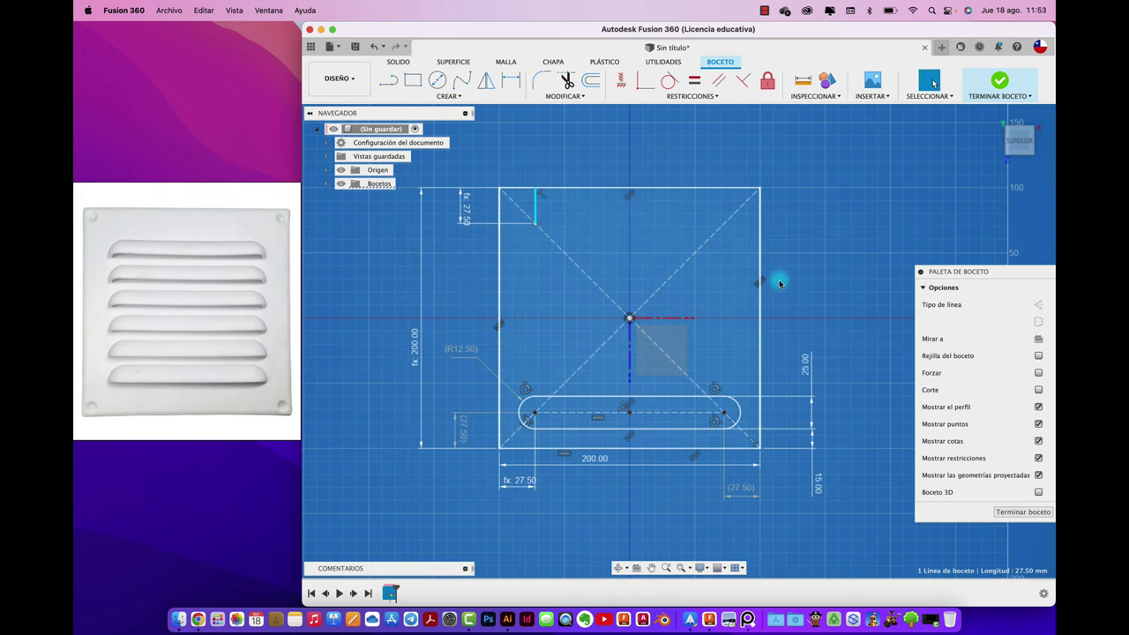
pyautogui.click(1037, 304)
# - Dimension the line's lower endpoint 145.00 mm above the slot's left arc centre
pyautogui.press('d')
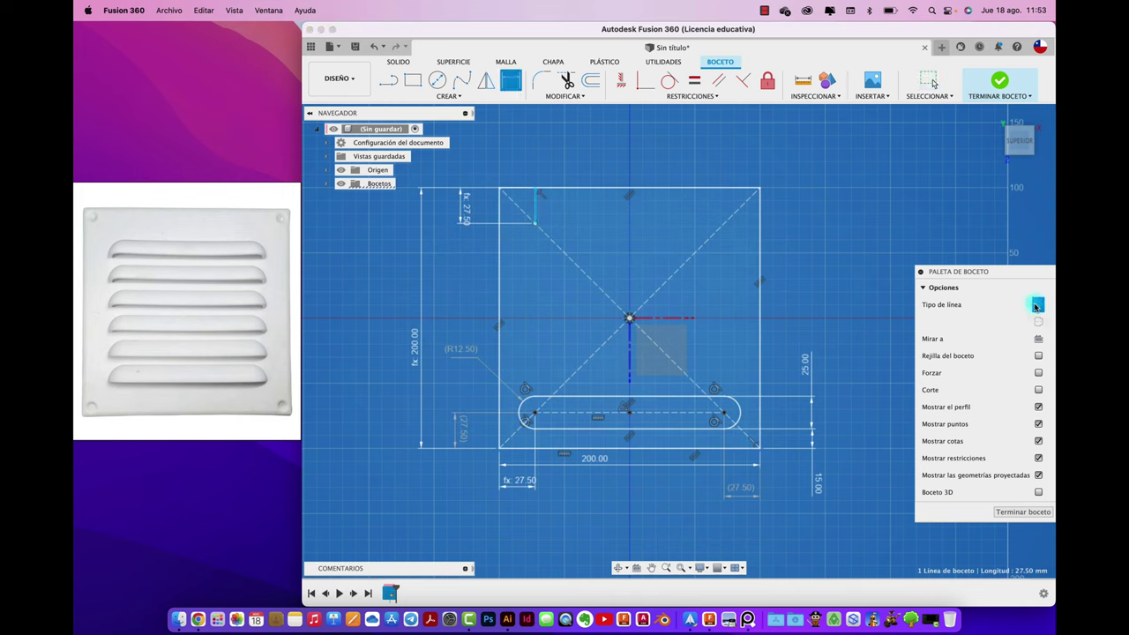
pyautogui.click(537, 416)
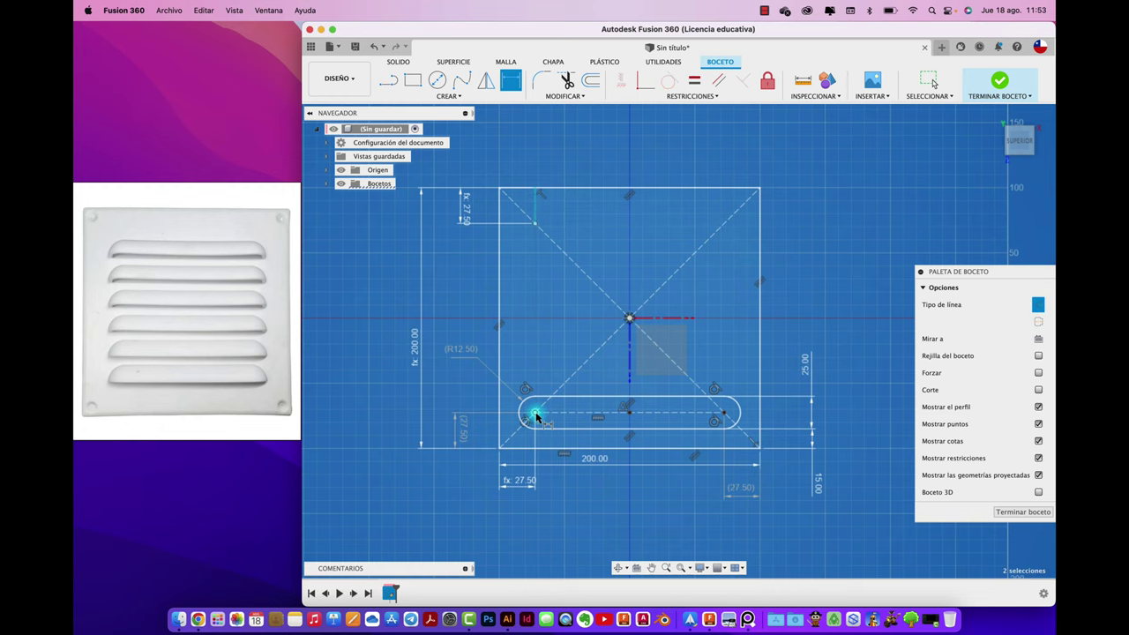
pyautogui.press('Escape')
pyautogui.click(577, 240)
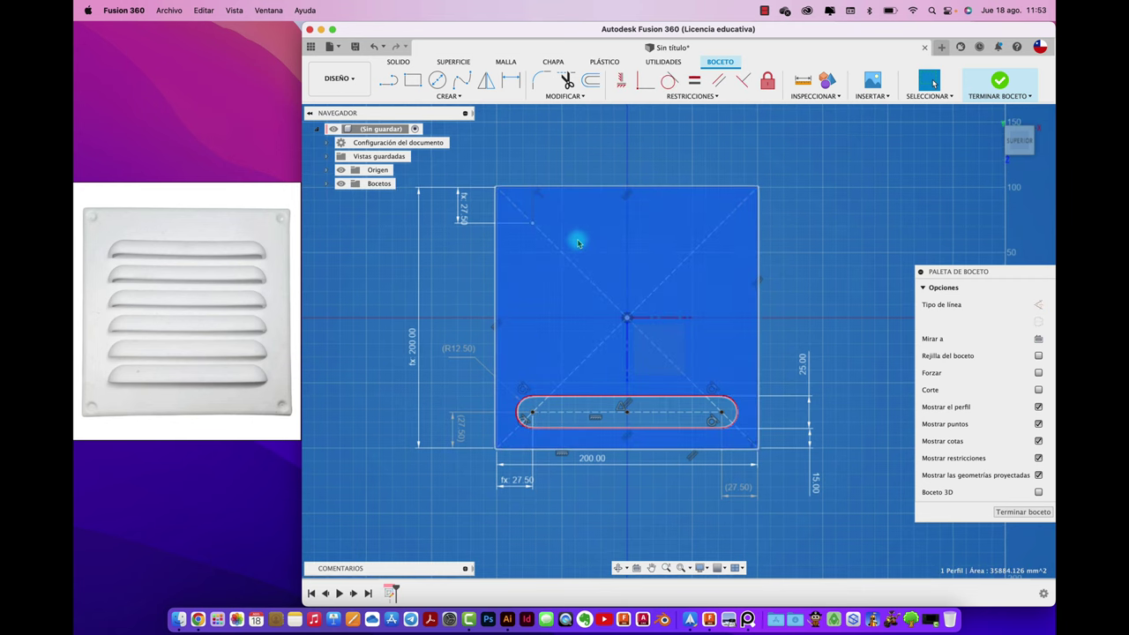
pyautogui.press('d')
pyautogui.click(533, 223)
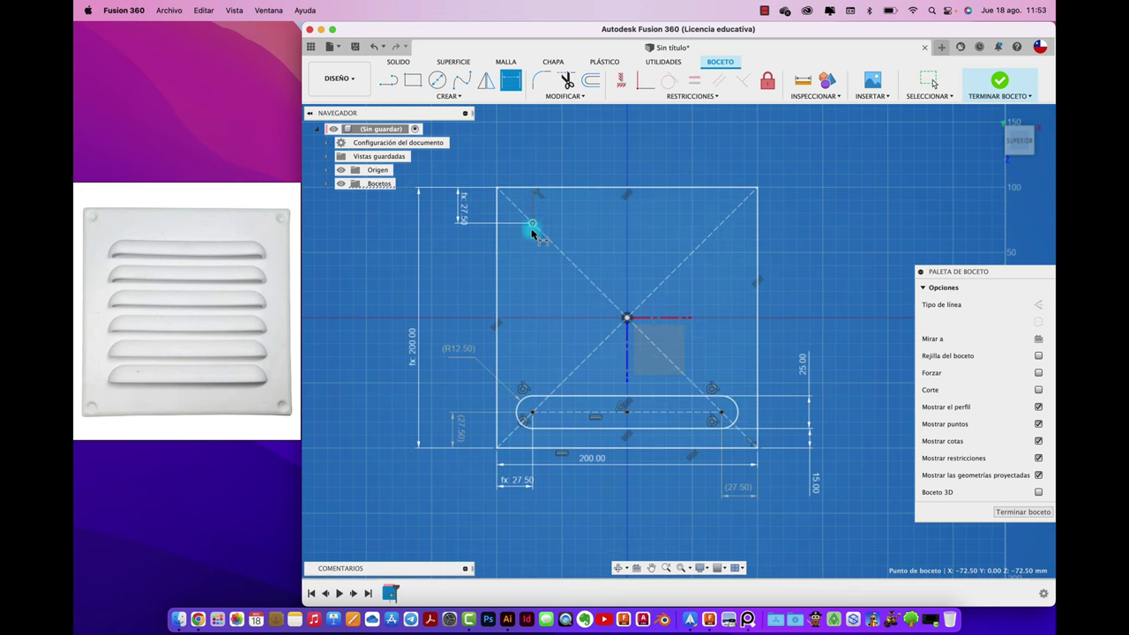
pyautogui.keyDown('shift'); pyautogui.click(533, 412); pyautogui.keyUp('shift')
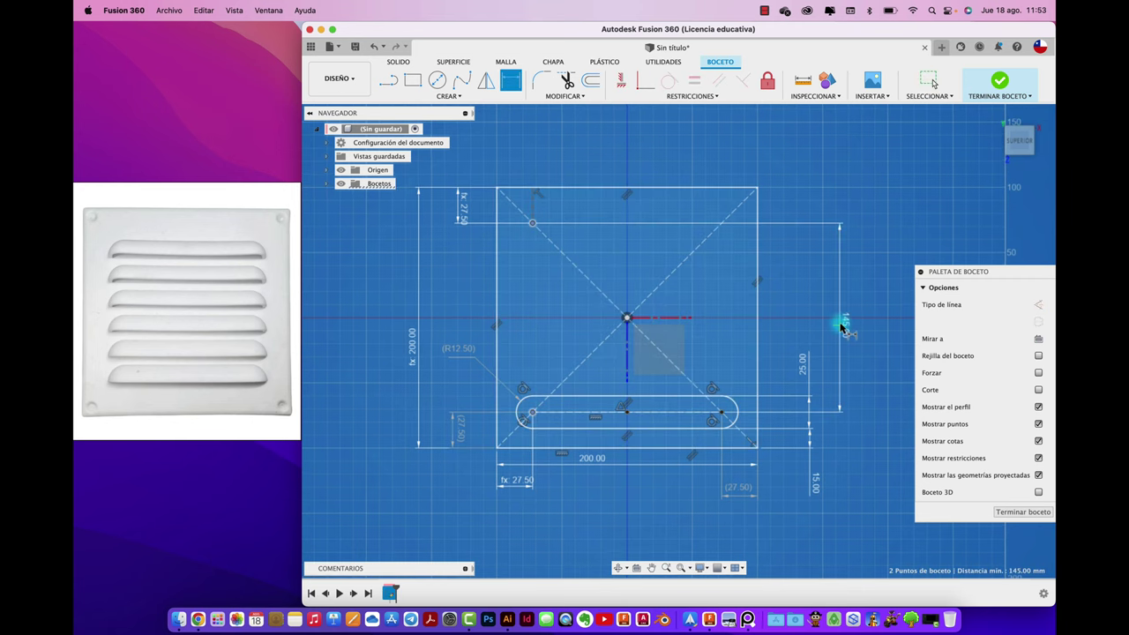
pyautogui.click(850, 326)
pyautogui.press('Return')
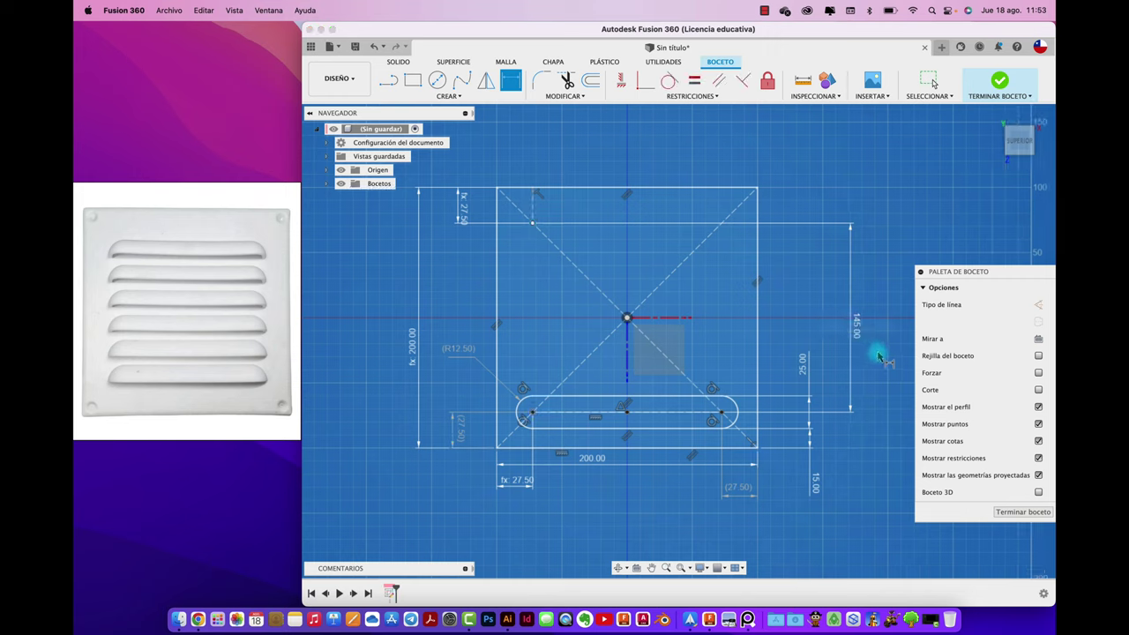
pyautogui.press('Escape')
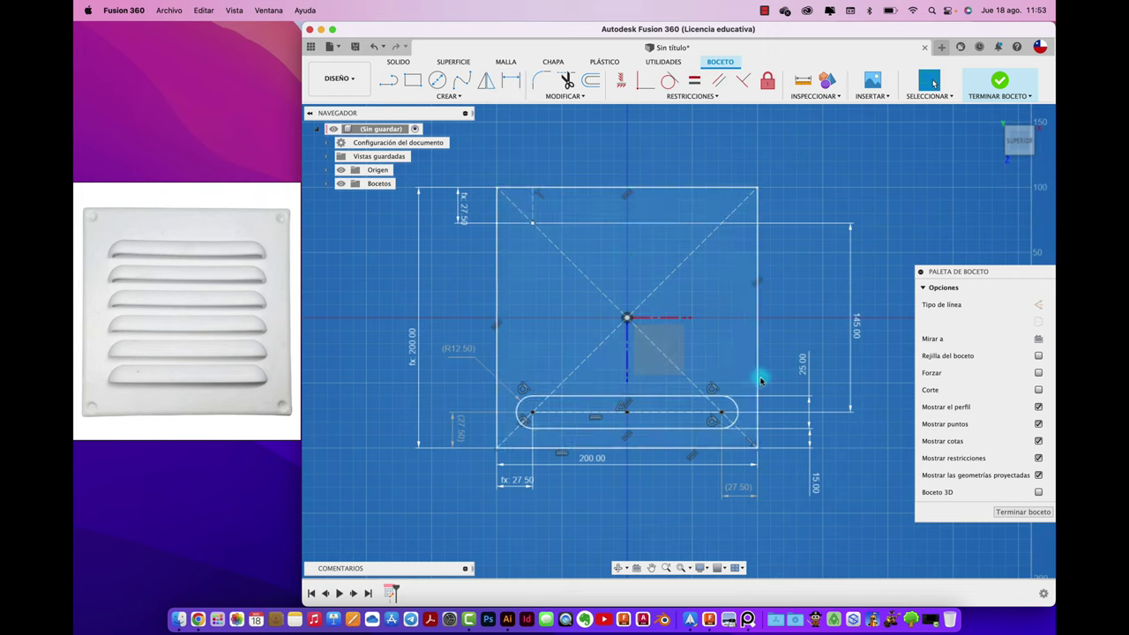
# - Pattern the slot outline upward along the right edge, quantity 5 over a 145 mm distance
pyautogui.click(450, 96)
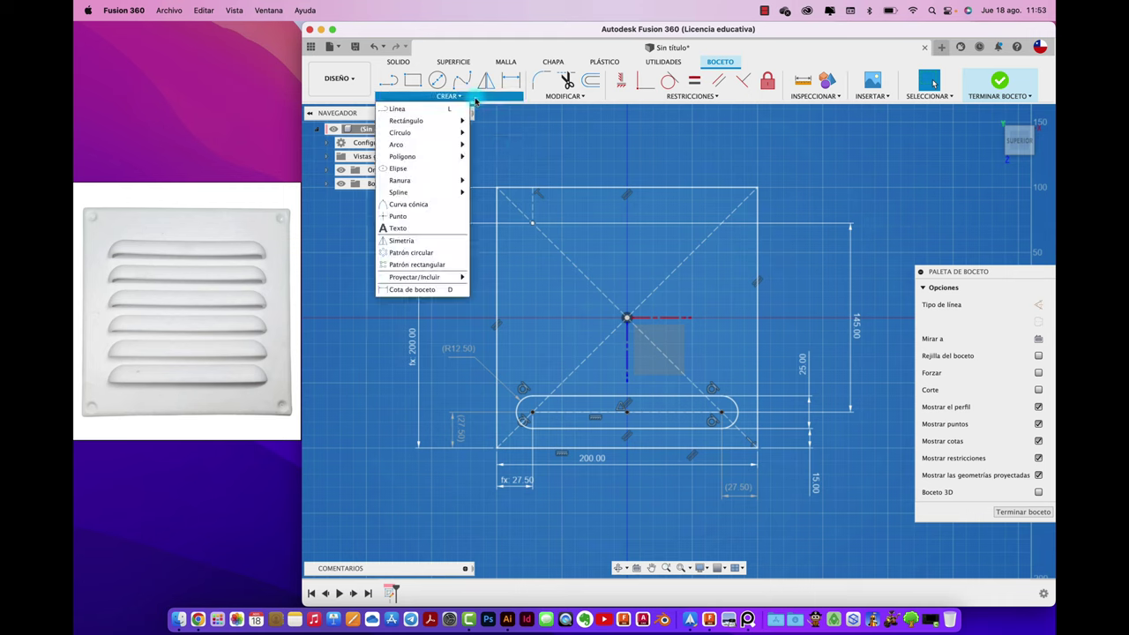
pyautogui.click(436, 266)
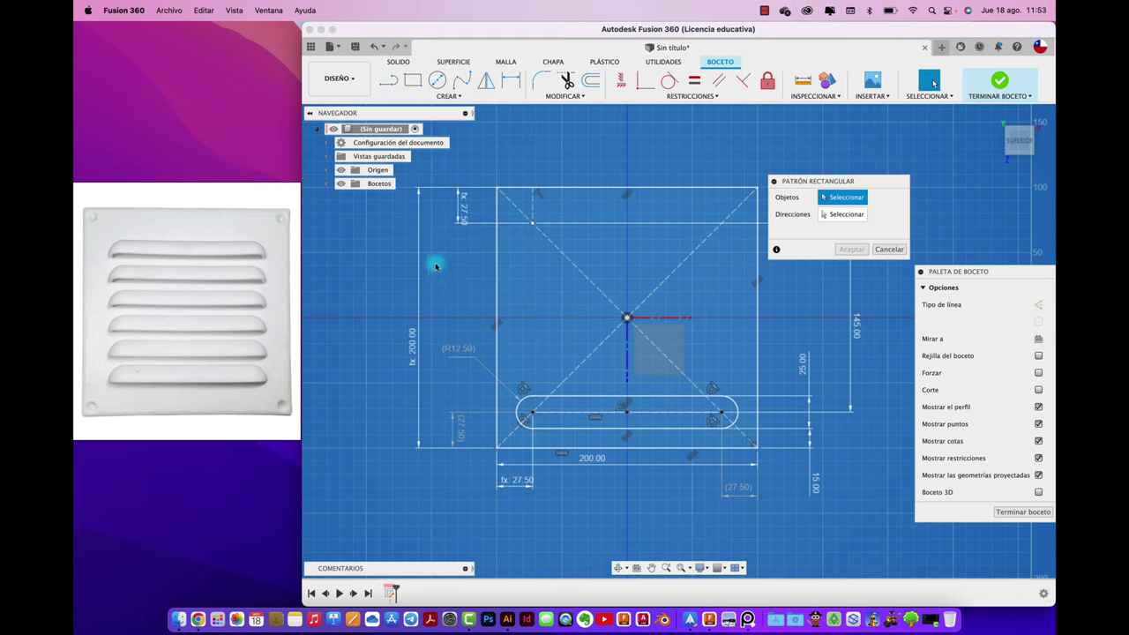
pyautogui.moveTo(505, 397); pyautogui.dragTo(743, 437)
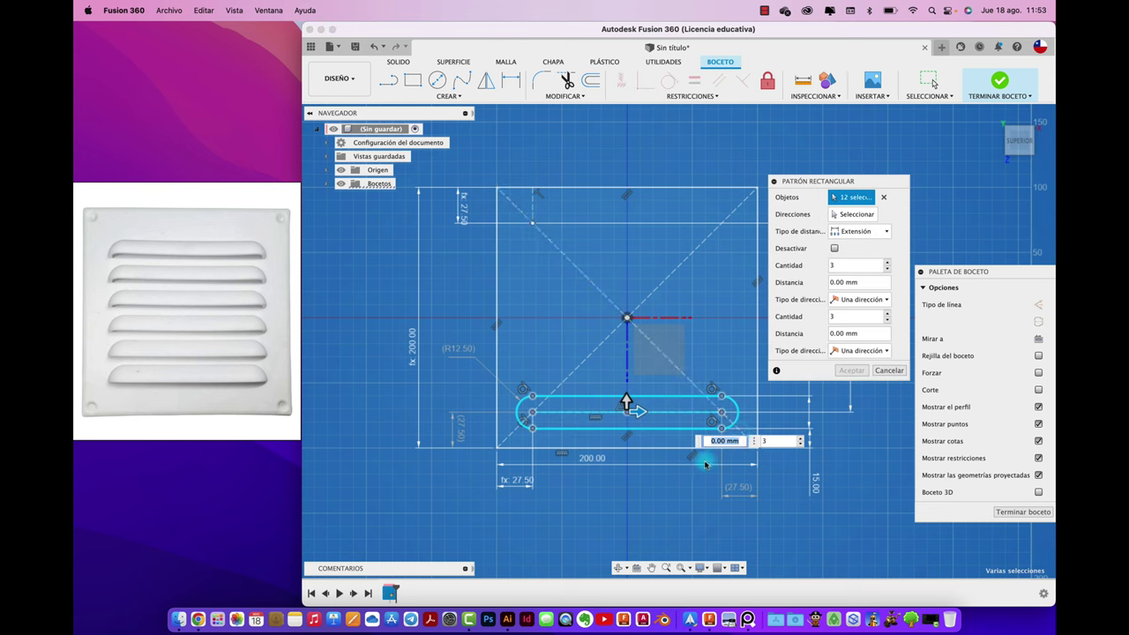
pyautogui.click(851, 213)
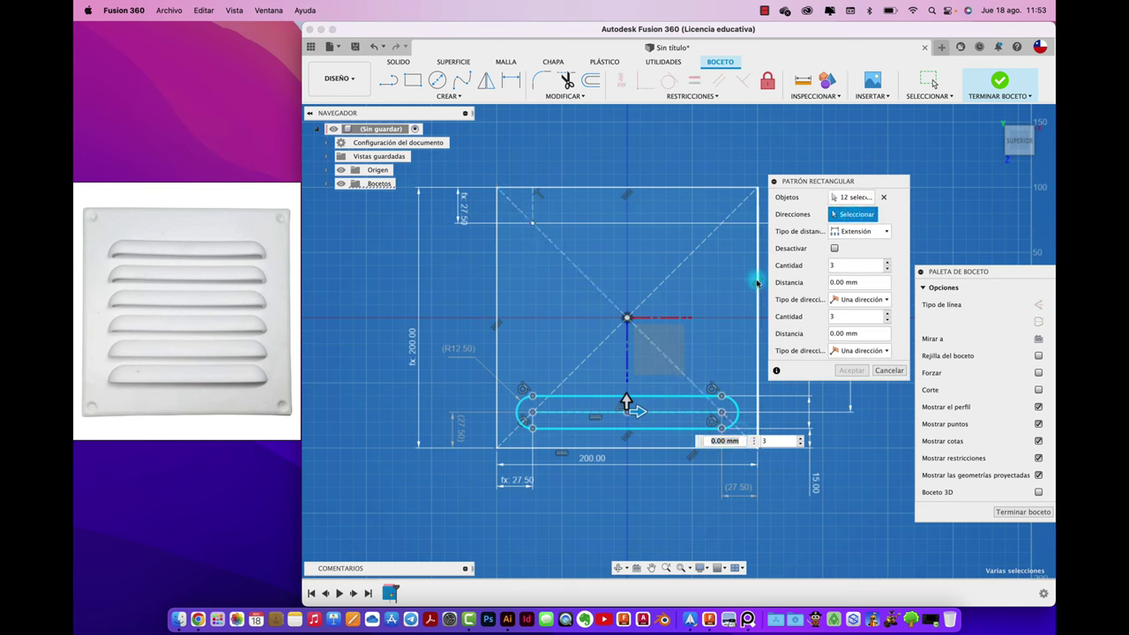
pyautogui.click(756, 282)
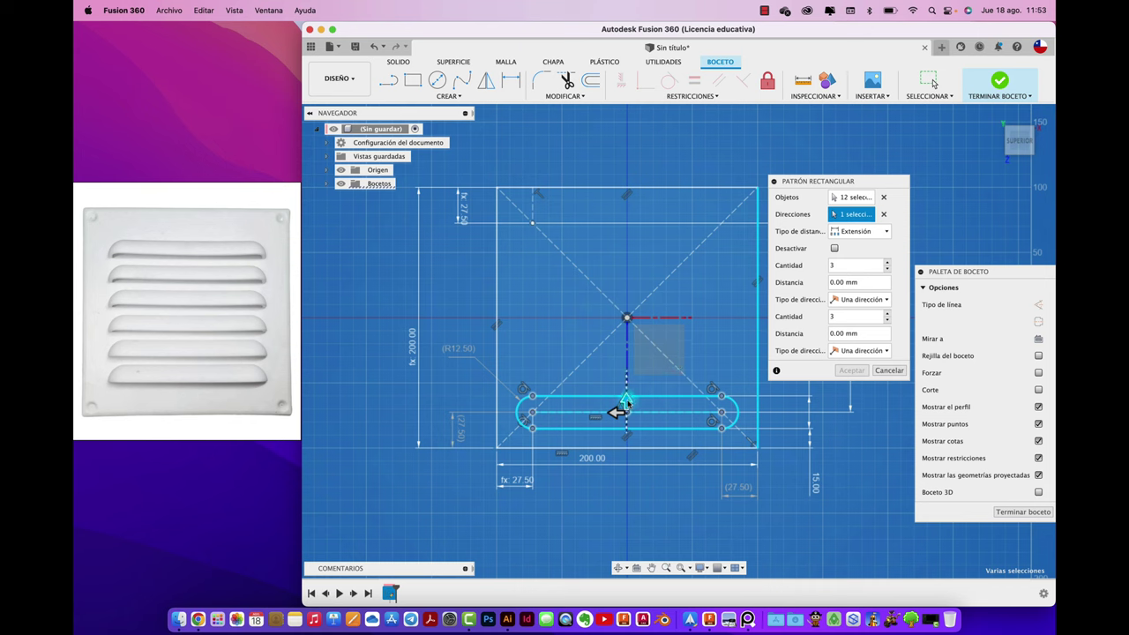
pyautogui.moveTo(626, 402); pyautogui.dragTo(627, 219)
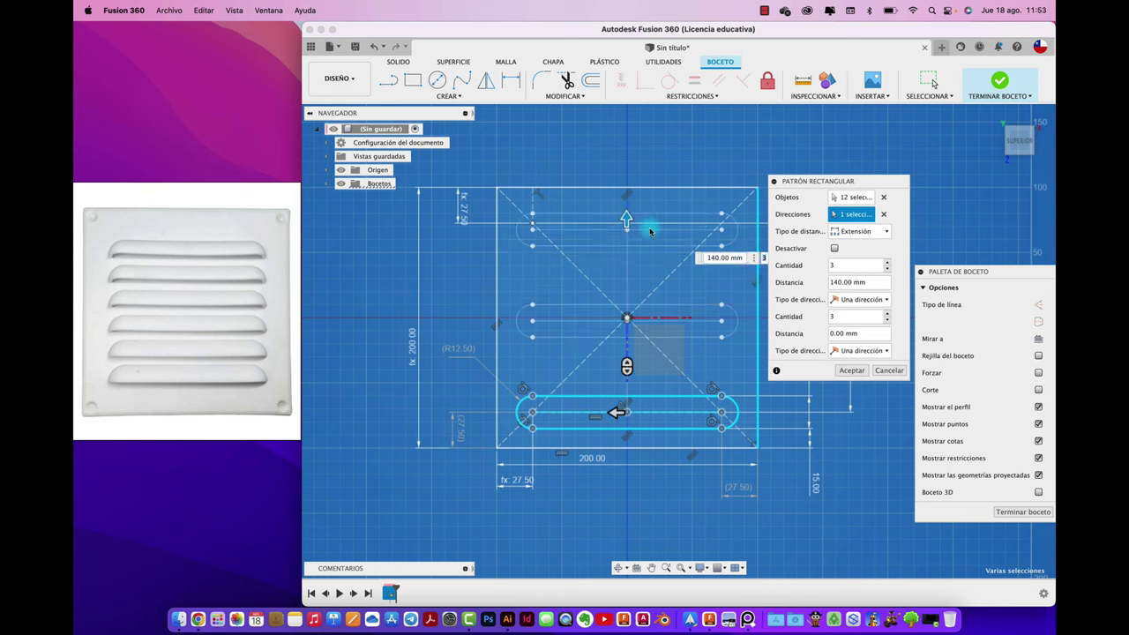
pyautogui.click(876, 288)
pyautogui.write('145')
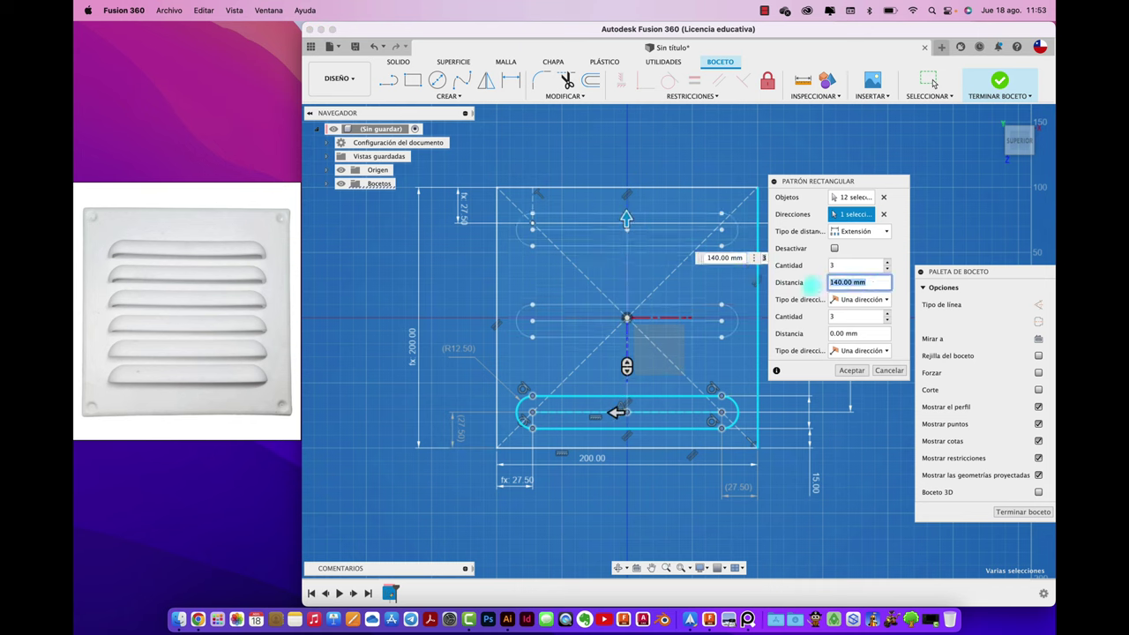
pyautogui.click(887, 262)
pyautogui.click(887, 262)
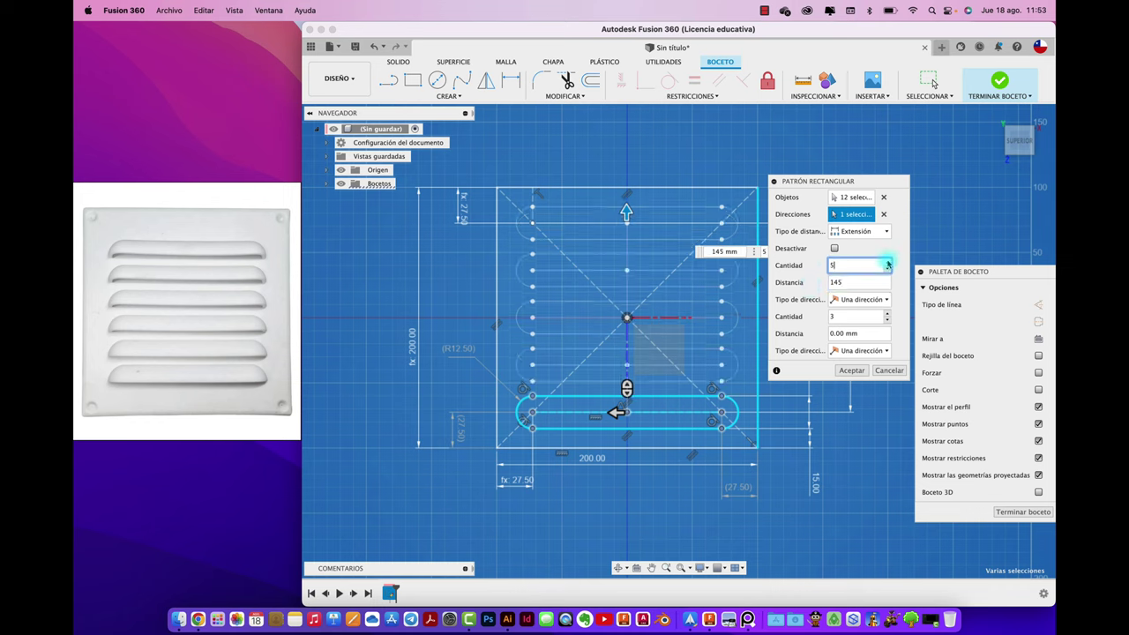
pyautogui.click(851, 371)
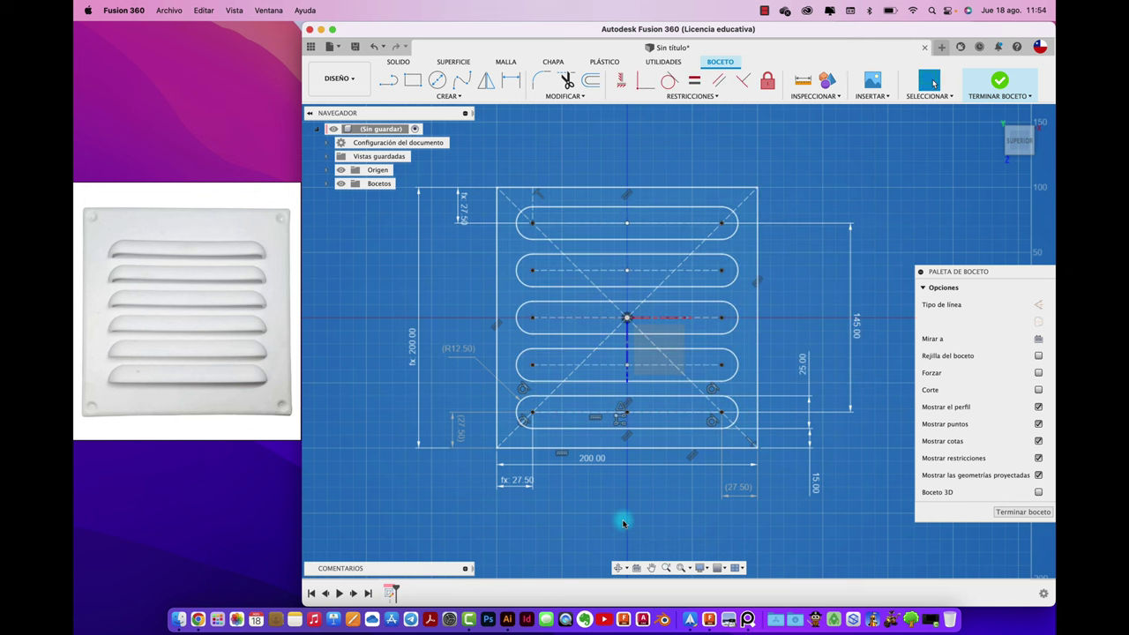
# - Inspect the bottom slot profile, then finish the grille sketch (Terminar boceto)
pyautogui.keyDown('shift'); pyautogui.moveTo(623, 524); pyautogui.dragTo(635, 428, button='middle'); pyautogui.keyUp('shift')
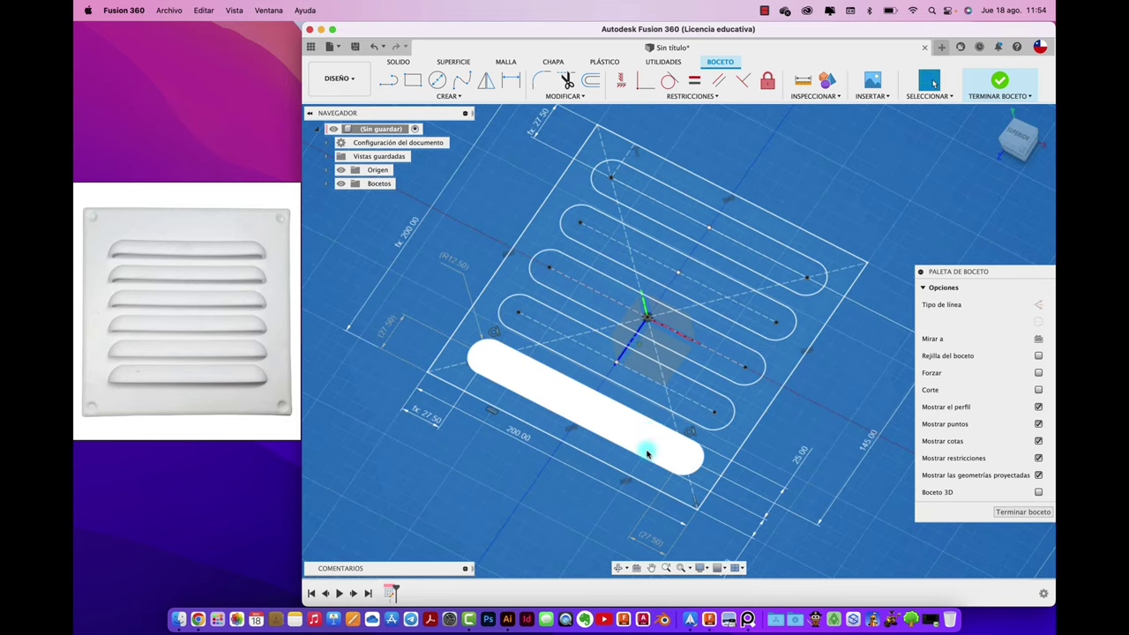
pyautogui.click(635, 428)
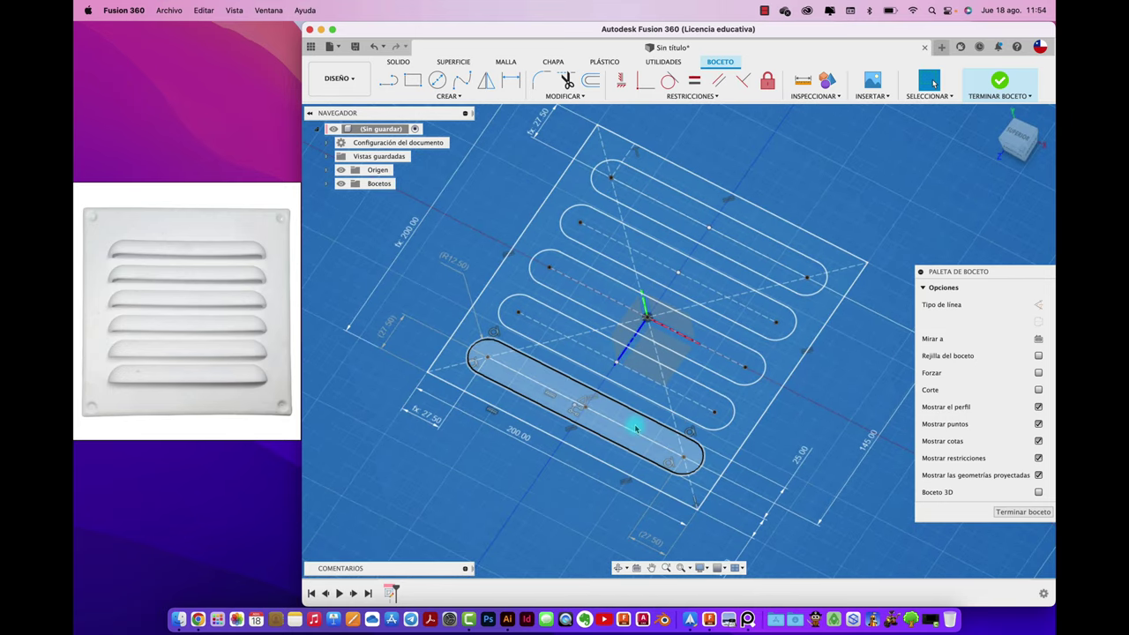
pyautogui.click(1019, 139)
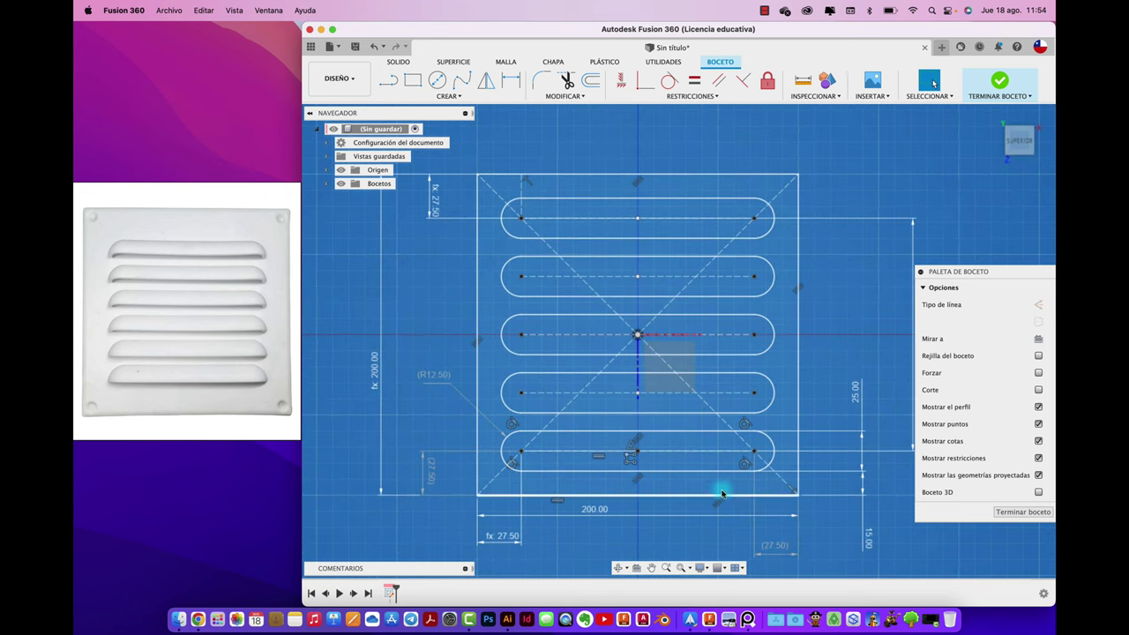
pyautogui.press('l')
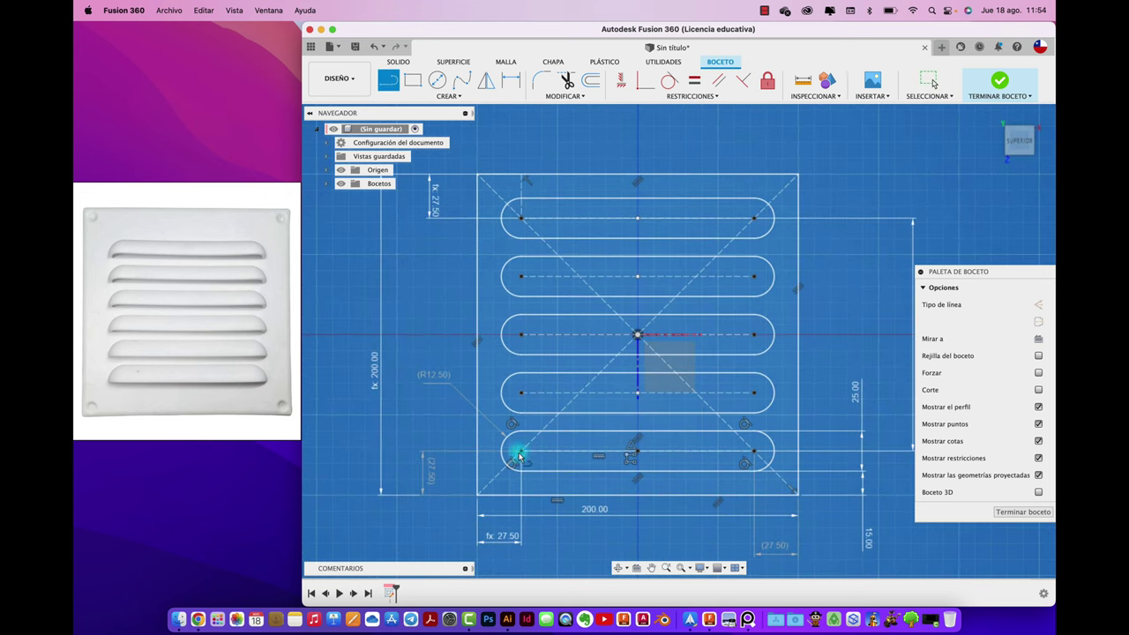
pyautogui.click(520, 451)
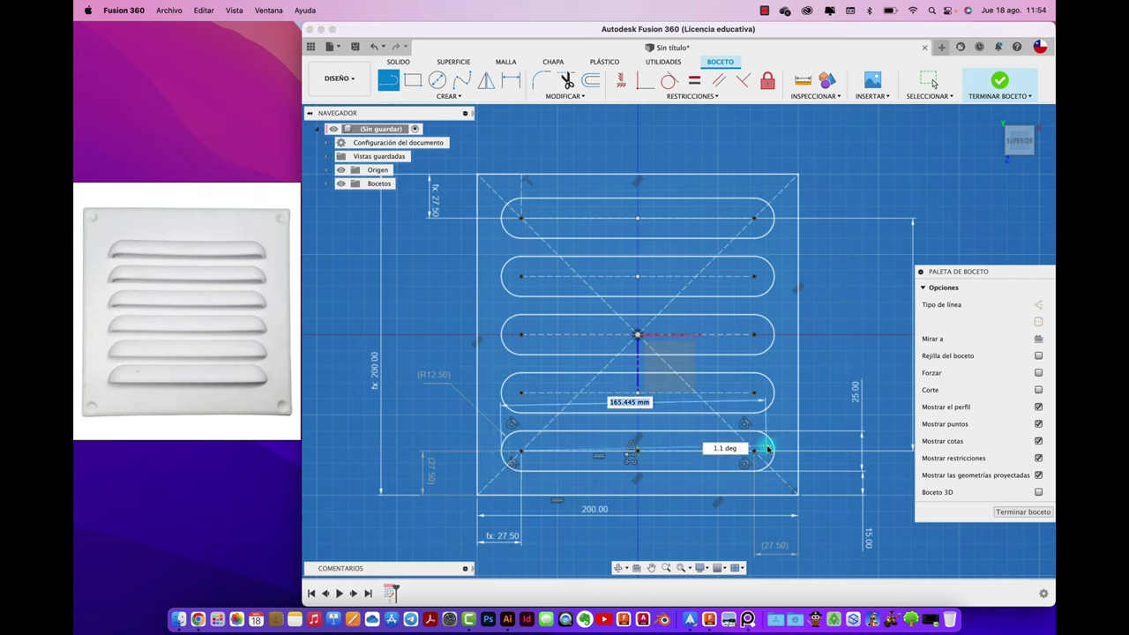
pyautogui.click(776, 454)
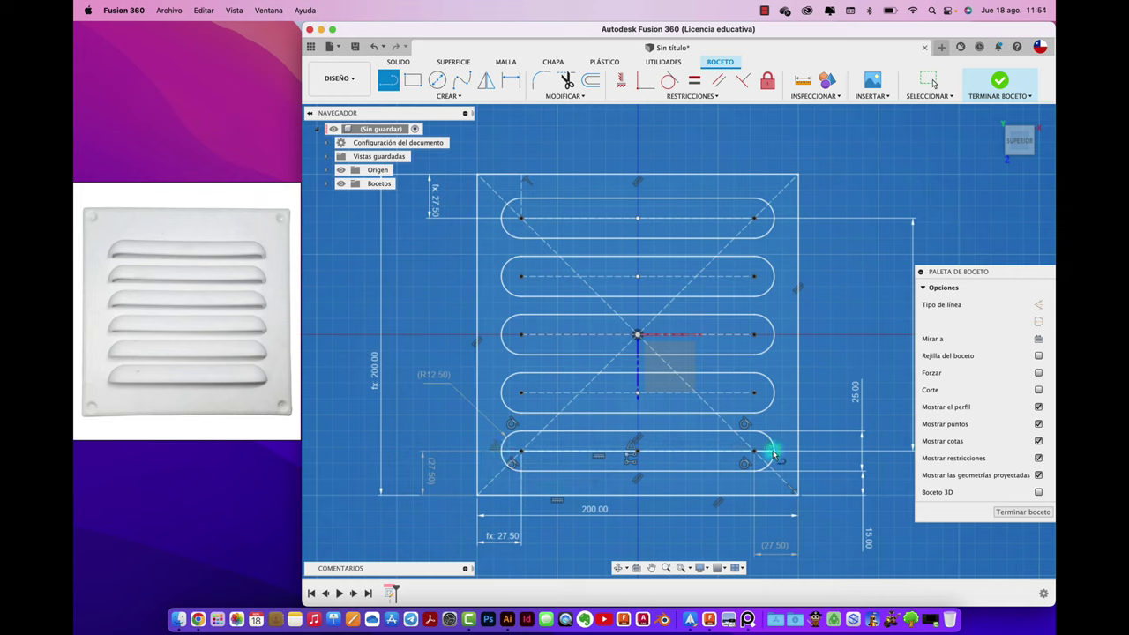
pyautogui.press('Escape')
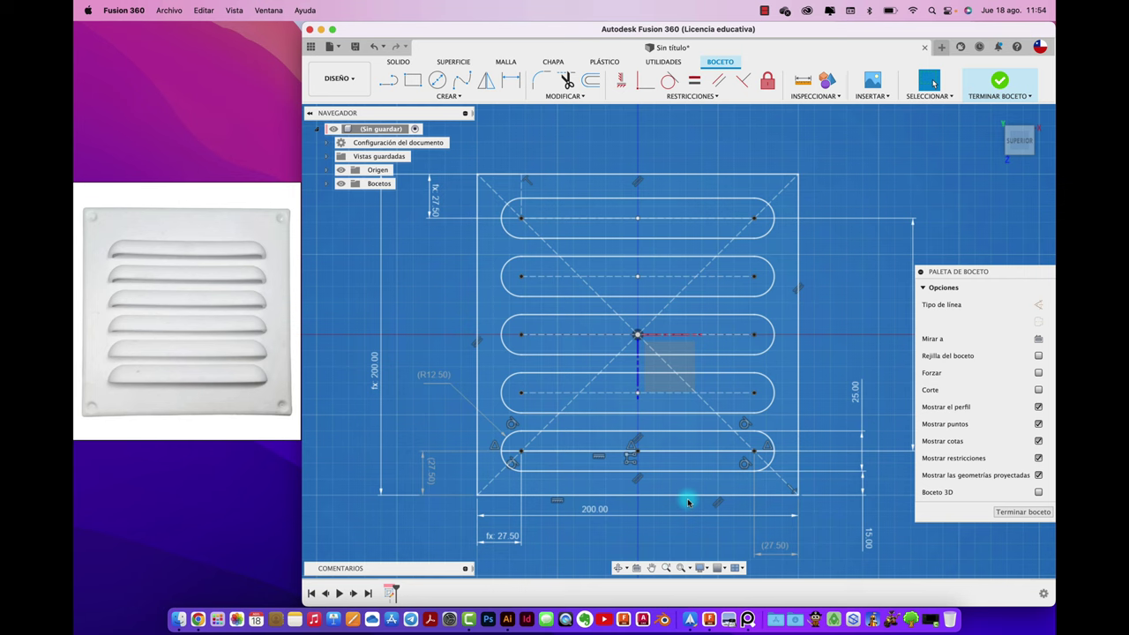
pyautogui.scroll(3, 685, 497)
pyautogui.scroll(2, 689, 502)
pyautogui.scroll(-3, 686, 497)
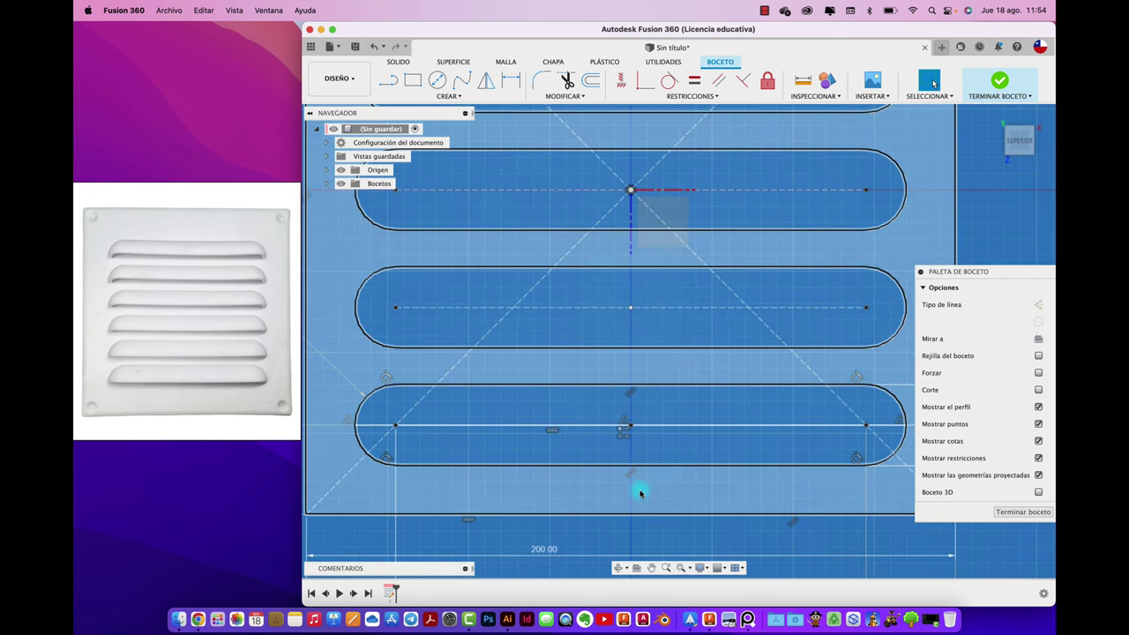
pyautogui.click(1004, 82)
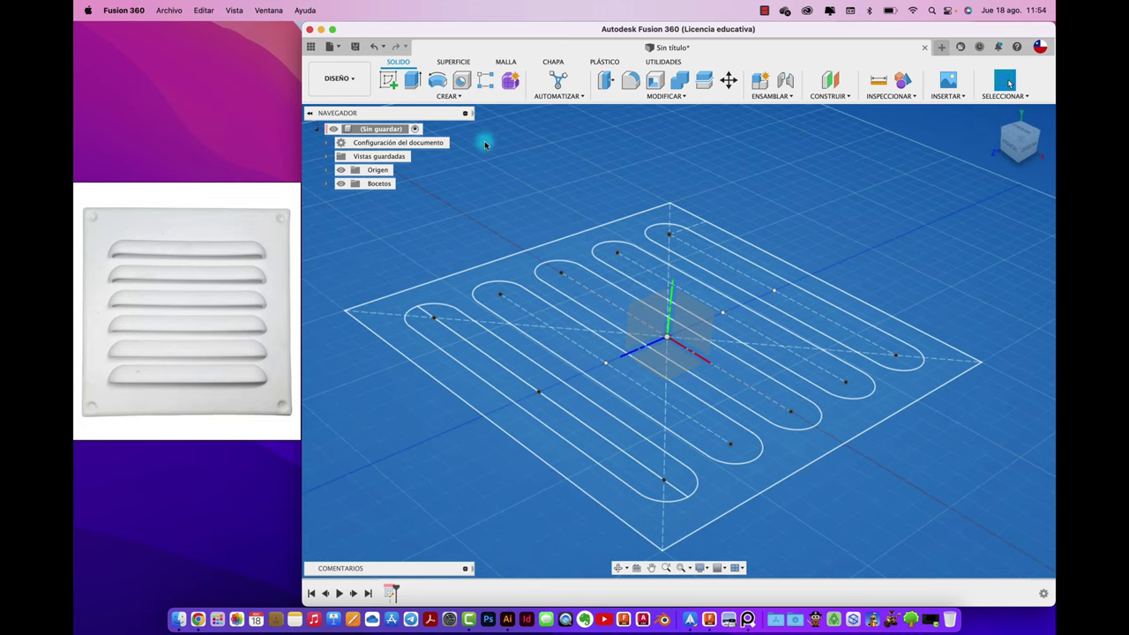
# - Revolve the bottom slot profile part-way around its centreline into a curved louvre body
pyautogui.click(443, 88)
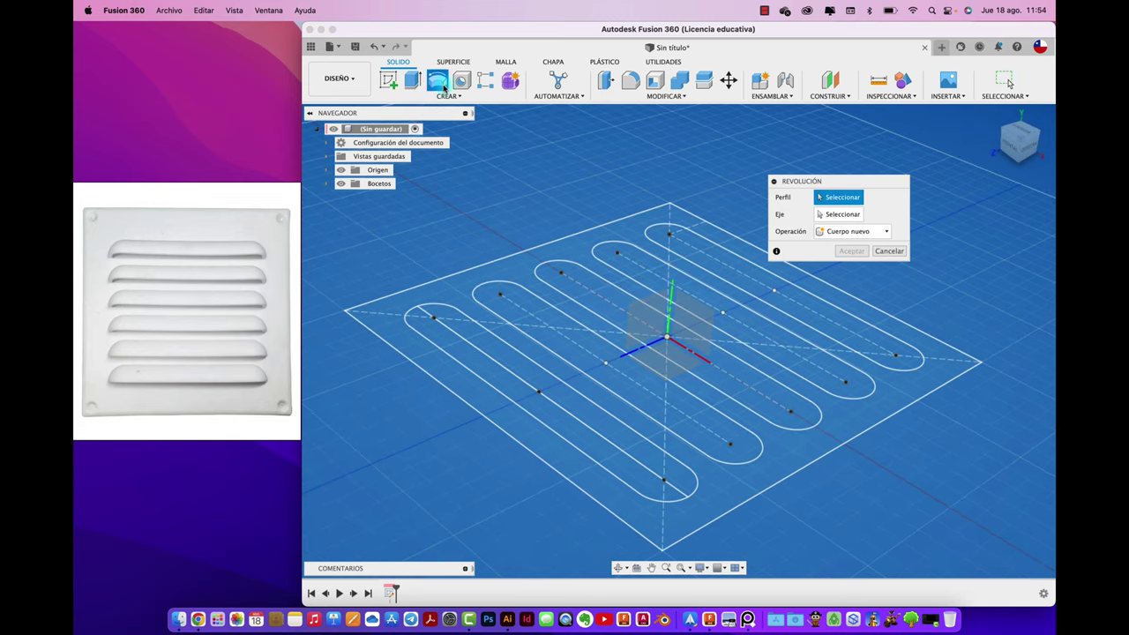
pyautogui.click(477, 340)
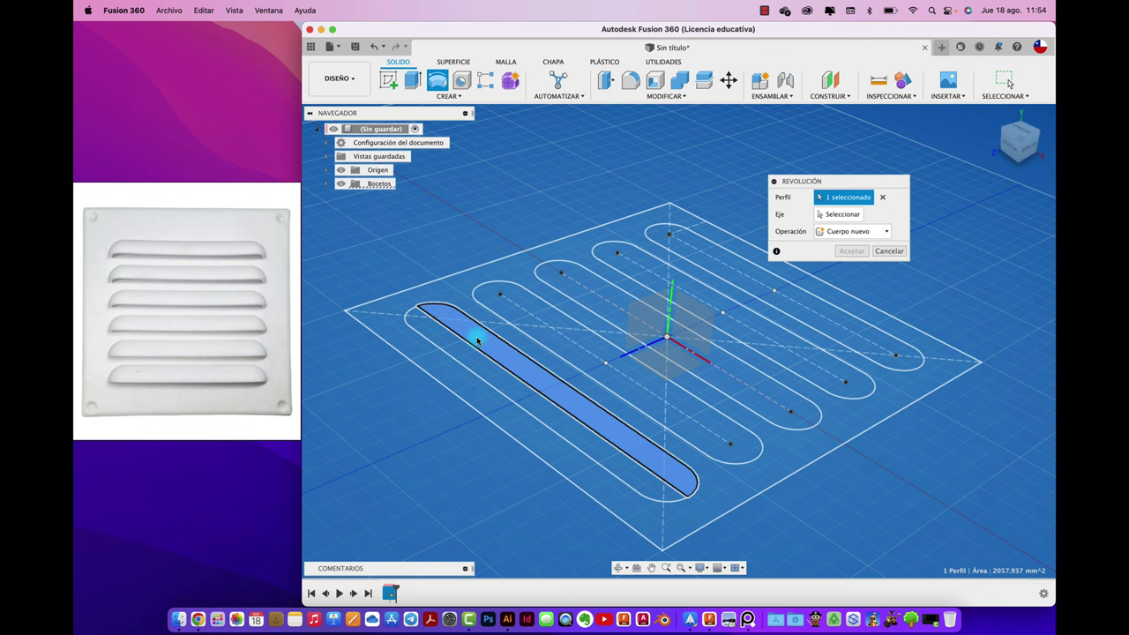
pyautogui.click(834, 214)
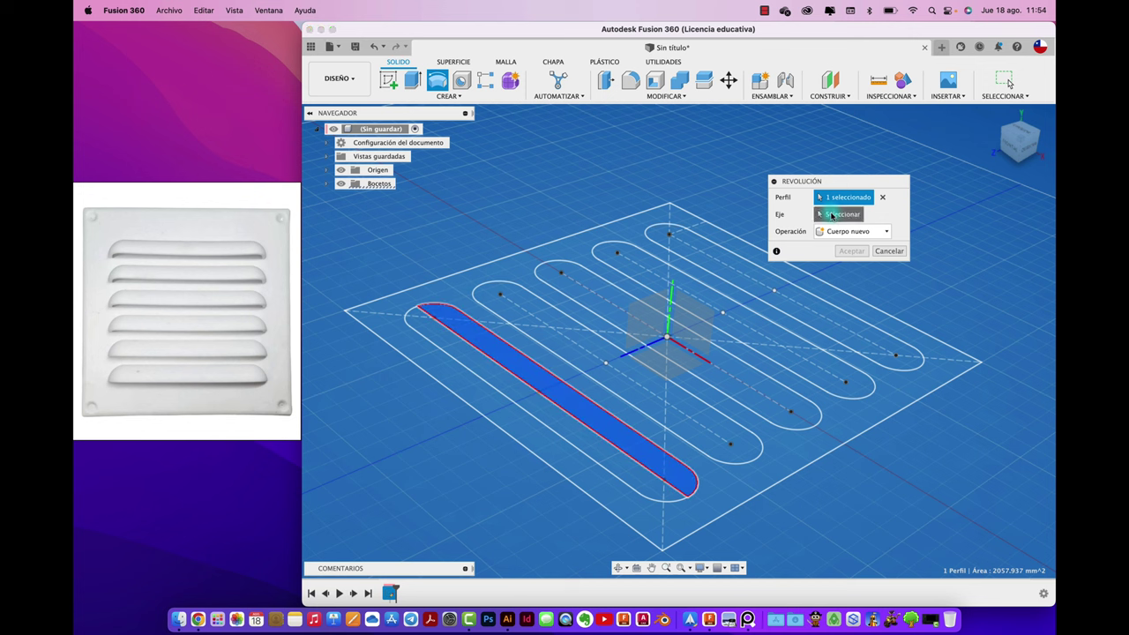
pyautogui.click(618, 451)
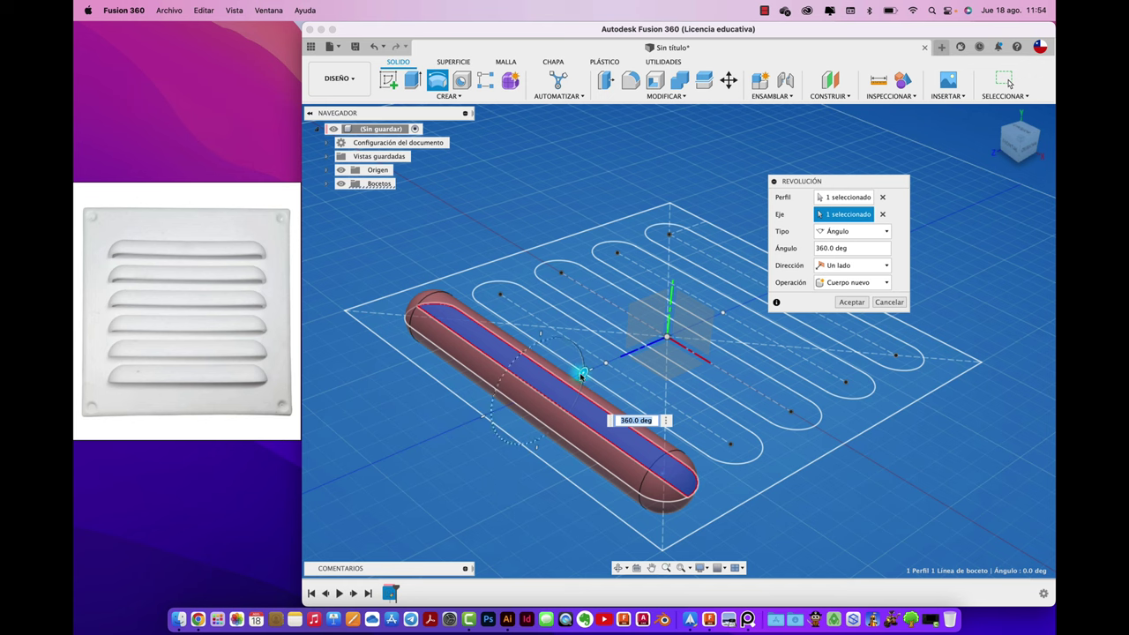
pyautogui.moveTo(582, 375)
pyautogui.mouseDown()
pyautogui.moveTo(564, 432)
pyautogui.moveTo(537, 375)
pyautogui.mouseUp()
pyautogui.write('90')
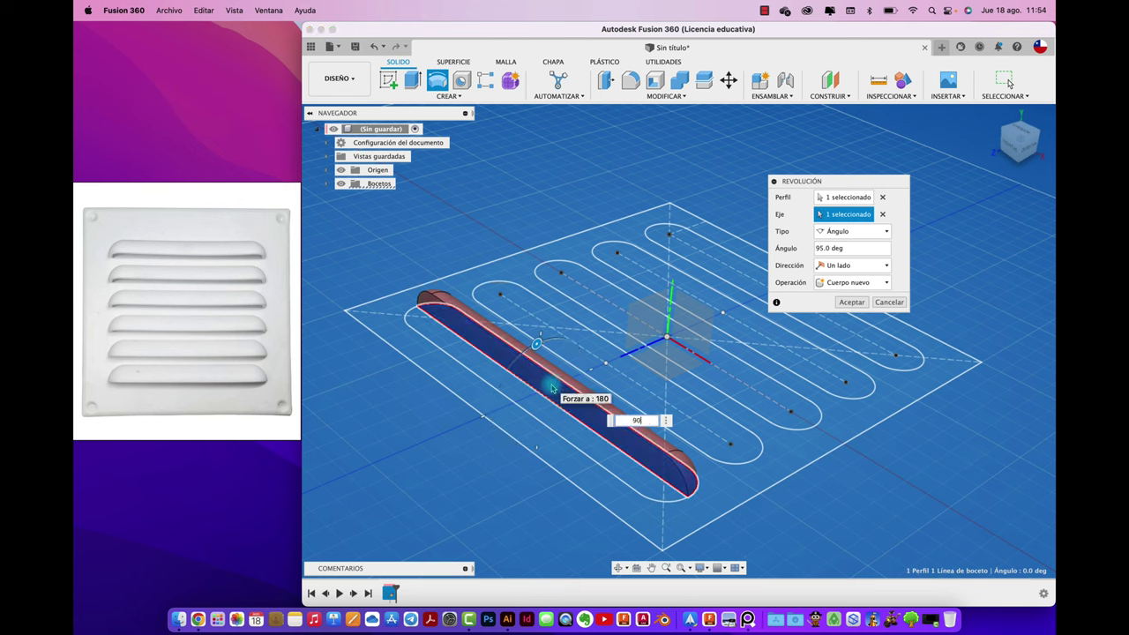
pyautogui.click(850, 302)
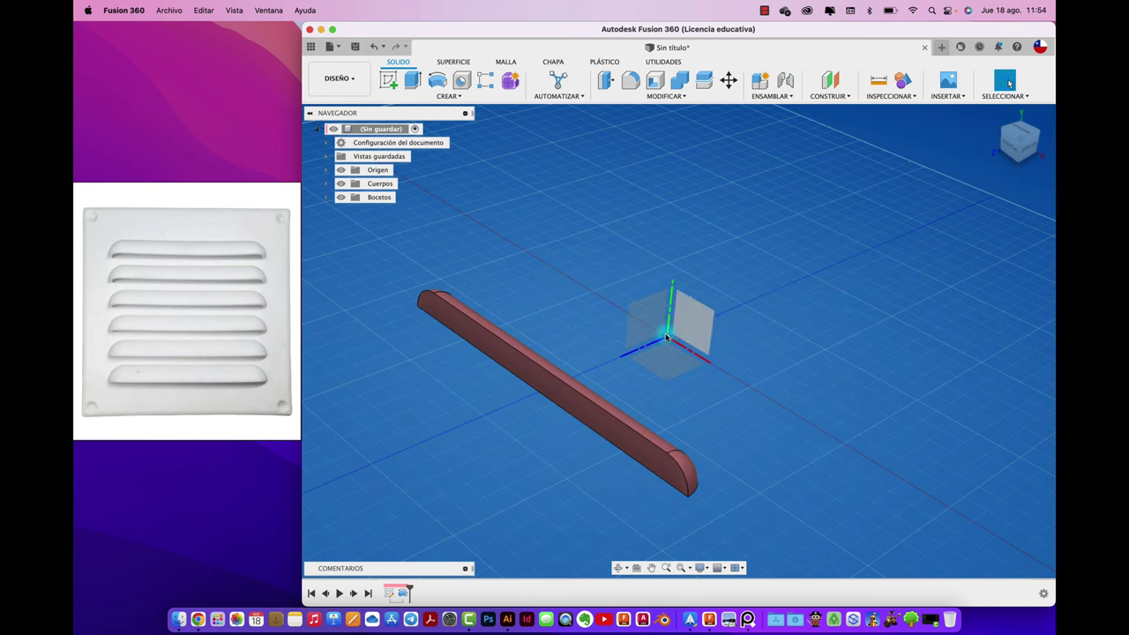
# - Expand Bocetos in the browser and make Boceto1 visible again
pyautogui.click(503, 278)
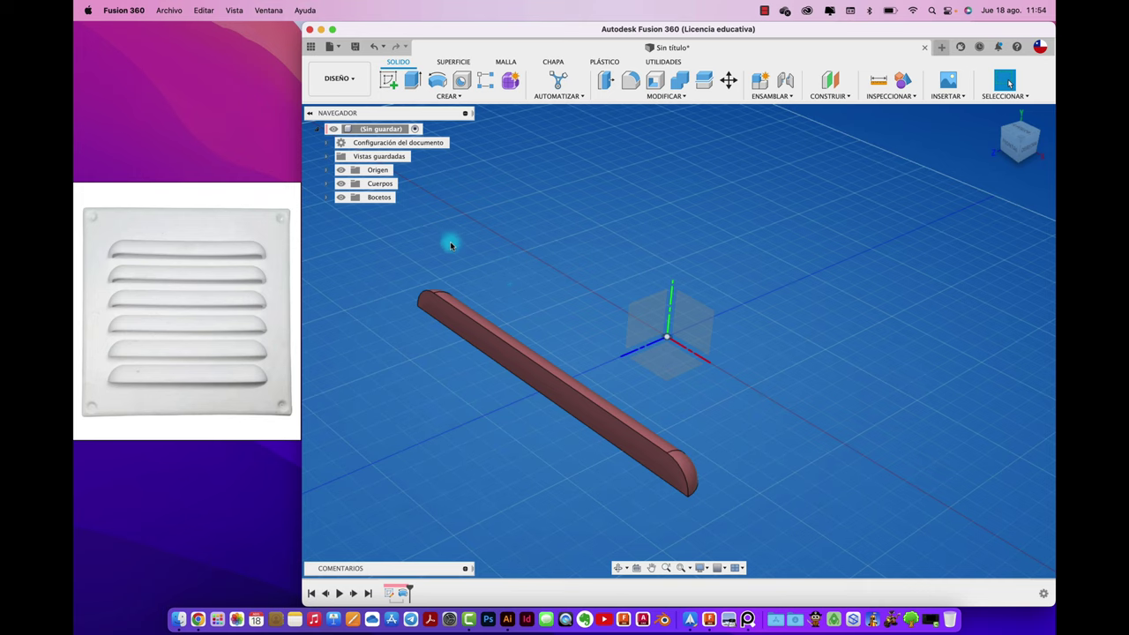
pyautogui.click(327, 198)
pyautogui.click(351, 212)
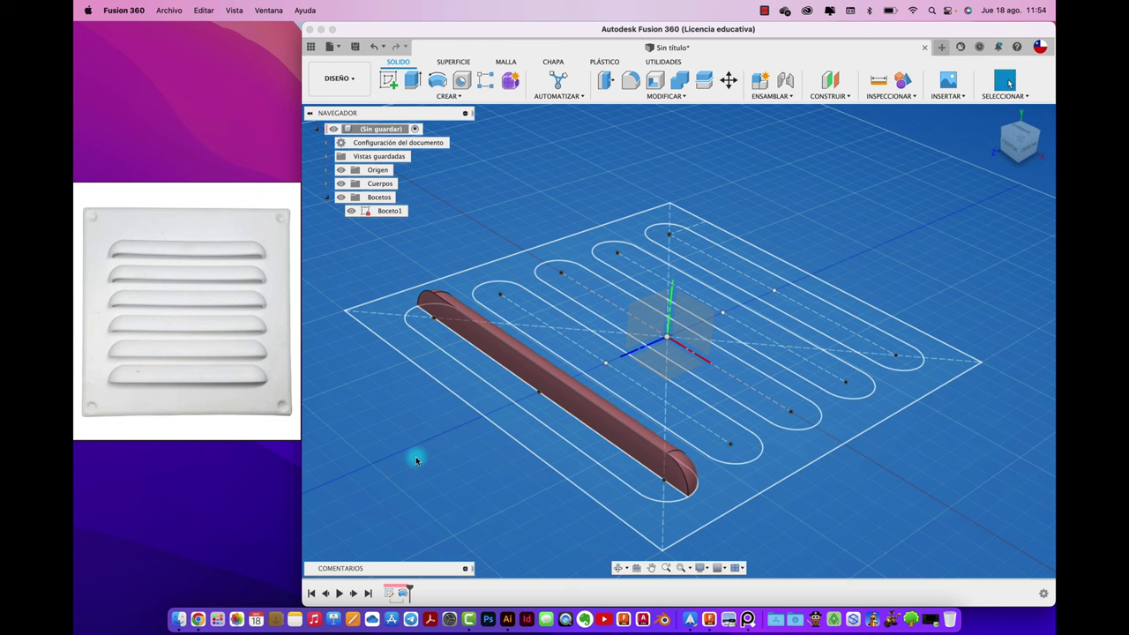
pyautogui.scroll(-2, 416, 459)
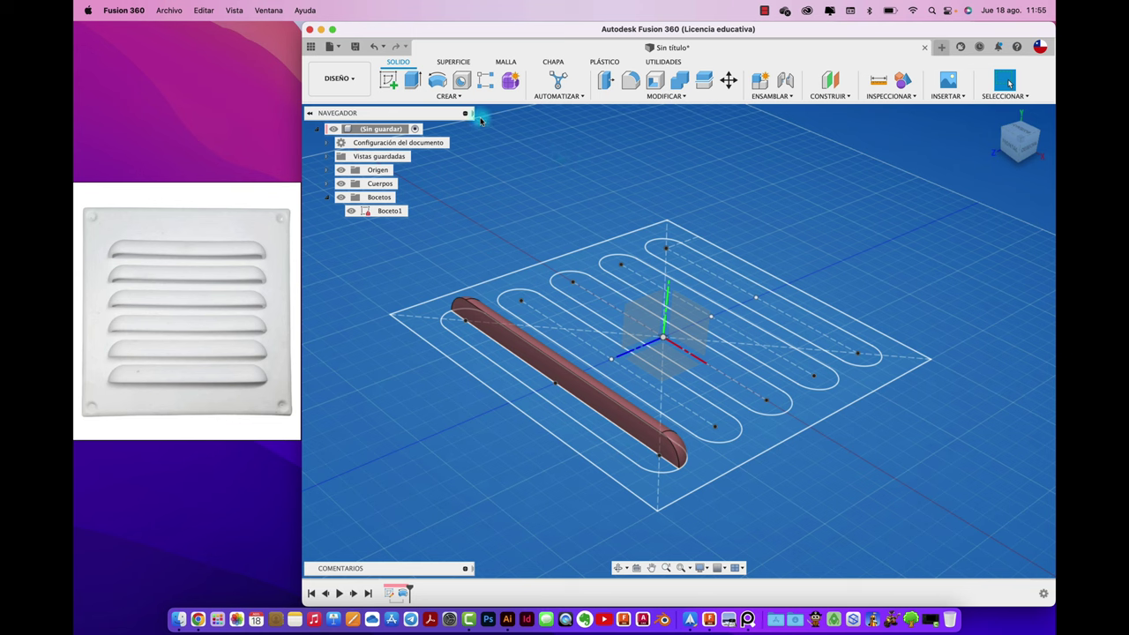
# - Start a rectangular pattern of the louvre body, directed along the plate's edge
pyautogui.click(487, 86)
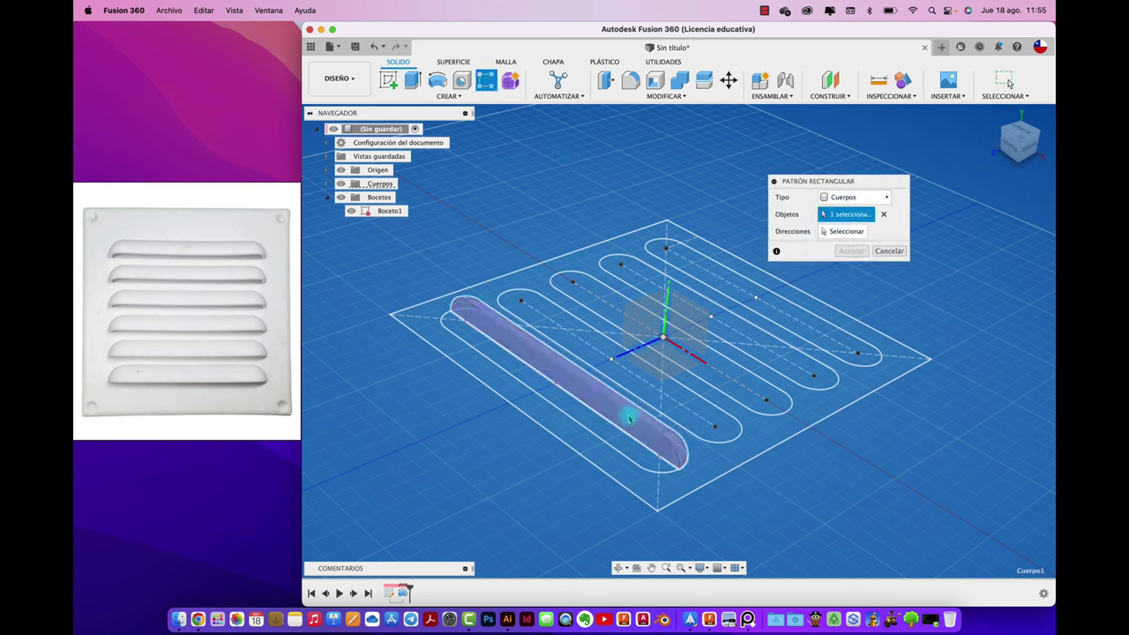
pyautogui.click(630, 420)
pyautogui.click(841, 232)
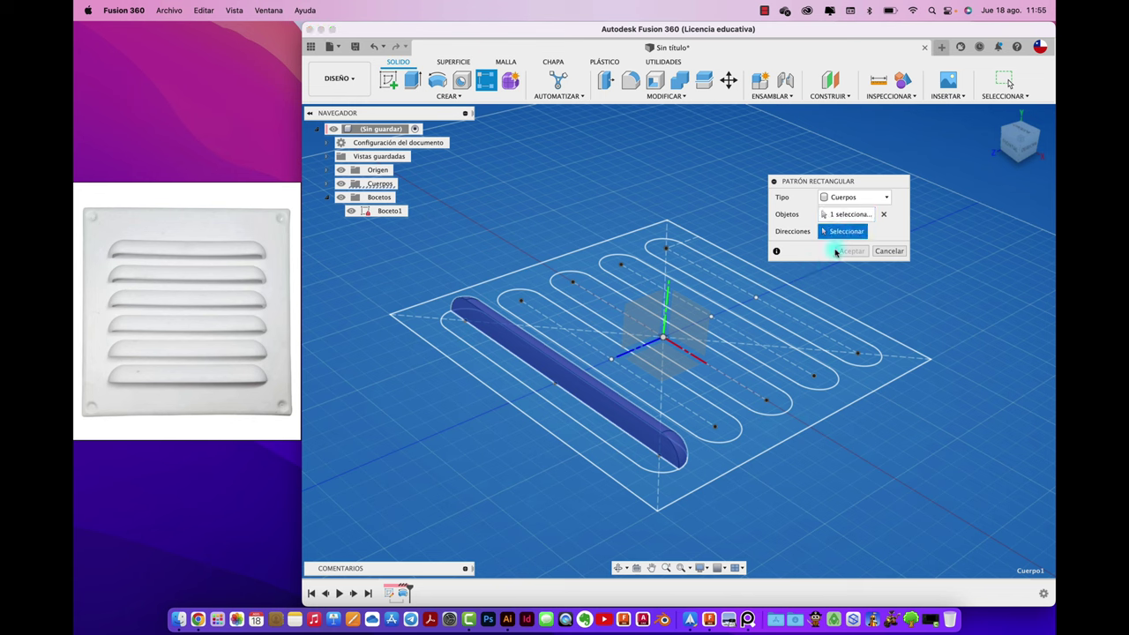
pyautogui.click(794, 435)
# - Spread the pattern over 120 mm with five louvre copies and confirm it
pyautogui.moveTo(573, 364); pyautogui.dragTo(703, 309)
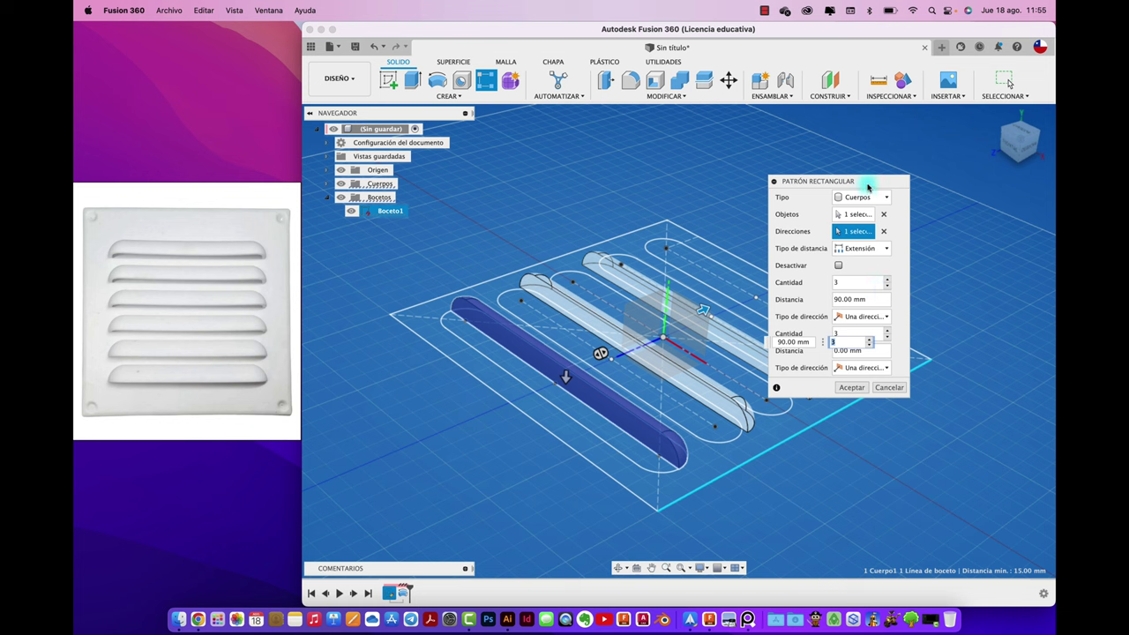
pyautogui.moveTo(868, 187); pyautogui.dragTo(965, 214)
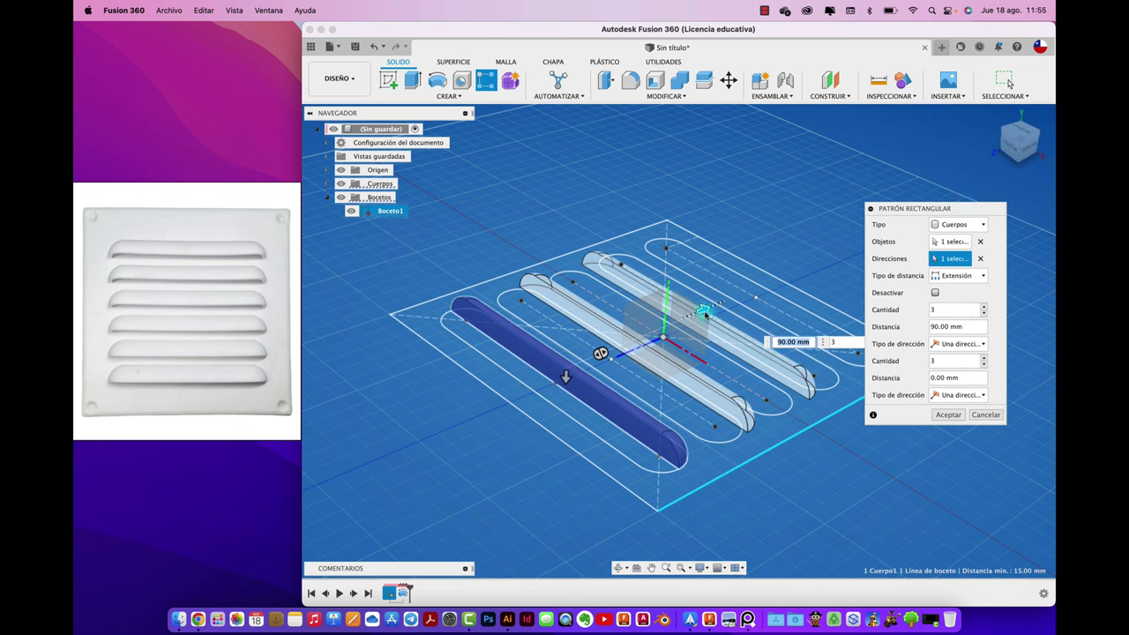
pyautogui.moveTo(706, 313); pyautogui.dragTo(741, 294)
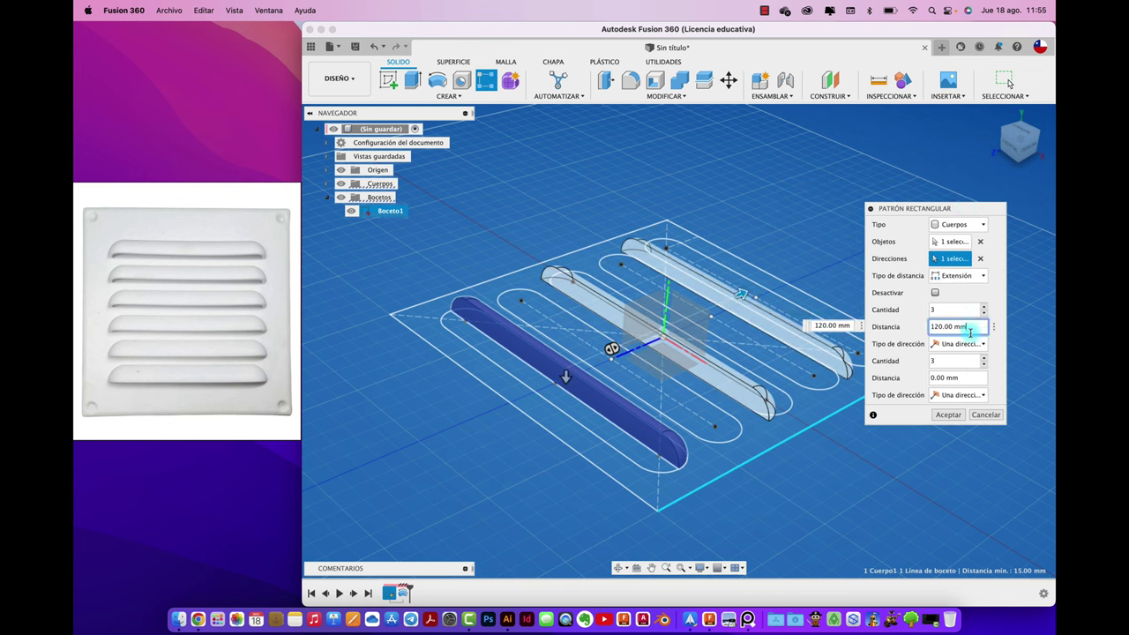
pyautogui.moveTo(971, 331); pyautogui.dragTo(875, 327)
pyautogui.write('145')
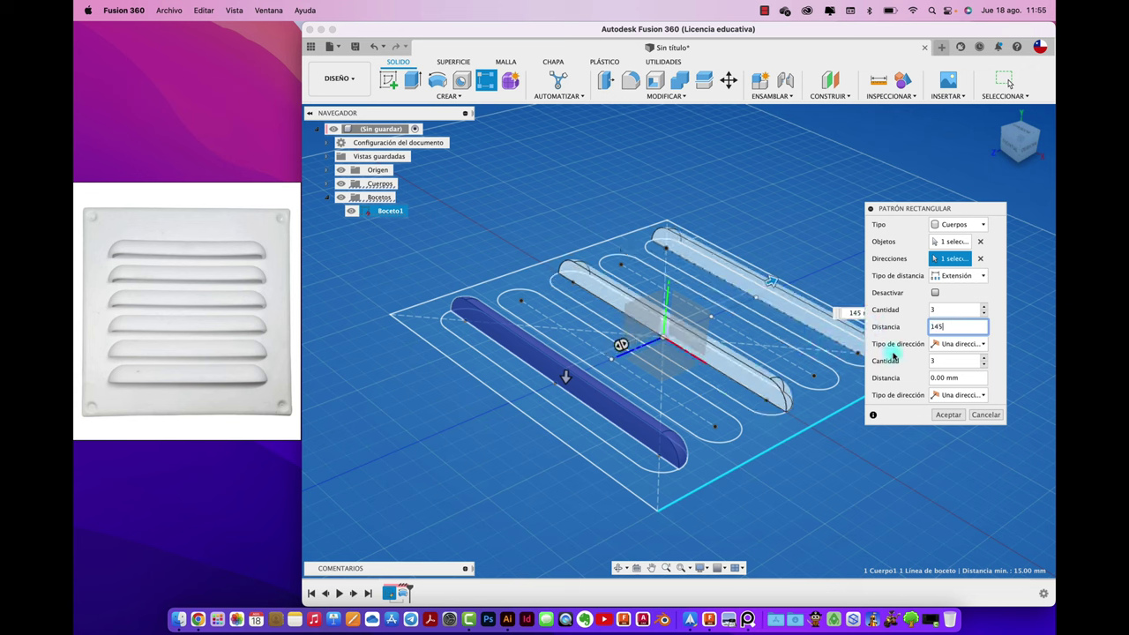
pyautogui.click(985, 308)
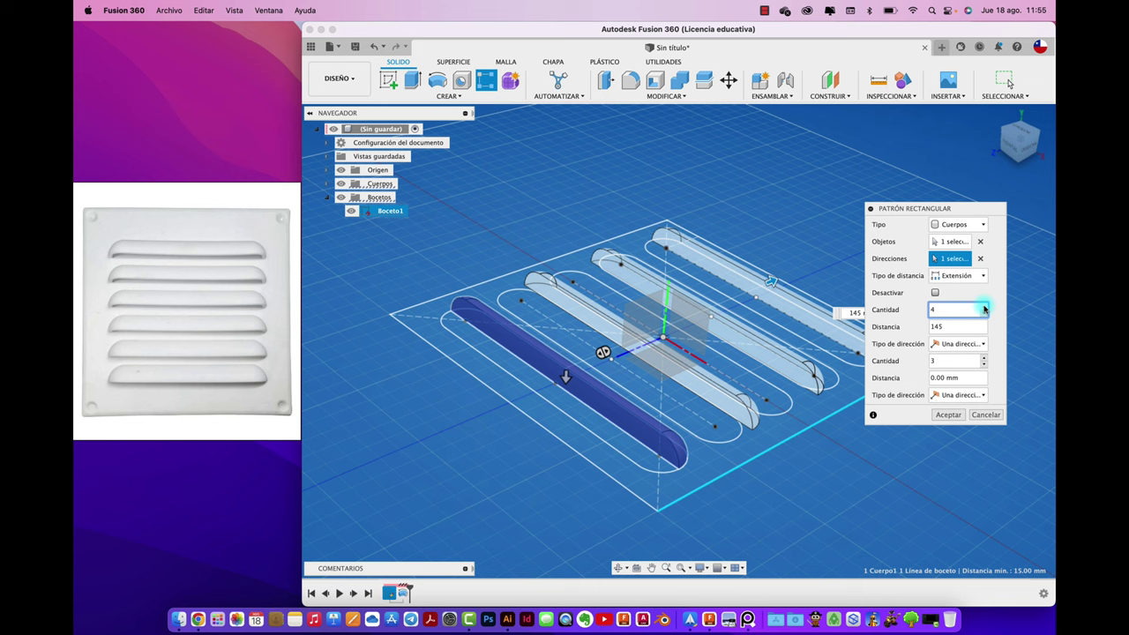
pyautogui.click(985, 308)
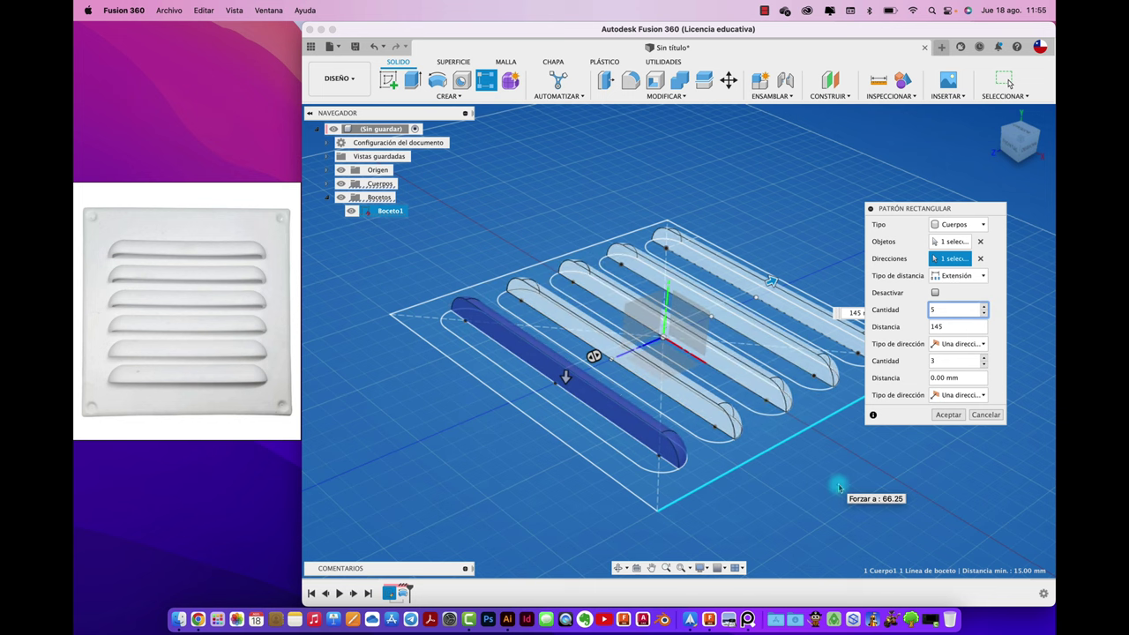
pyautogui.press('Return')
pyautogui.keyDown('shift'); pyautogui.hscroll(-3, 853, 466); pyautogui.keyUp('shift')
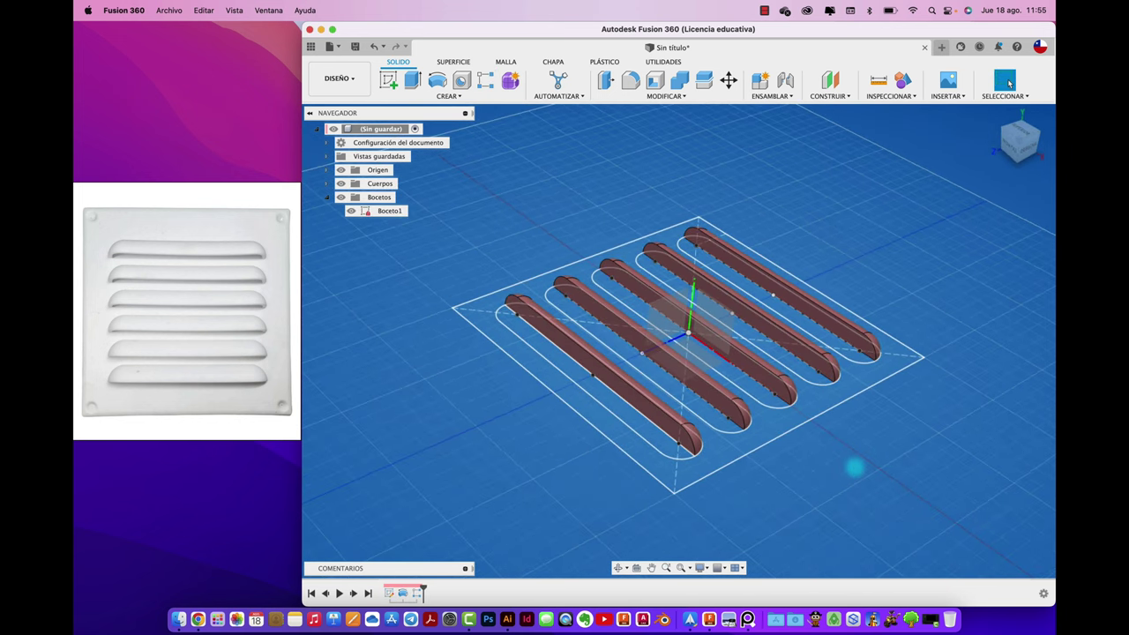
pyautogui.keyDown('shift'); pyautogui.hscroll(-2, 855, 469); pyautogui.keyUp('shift')
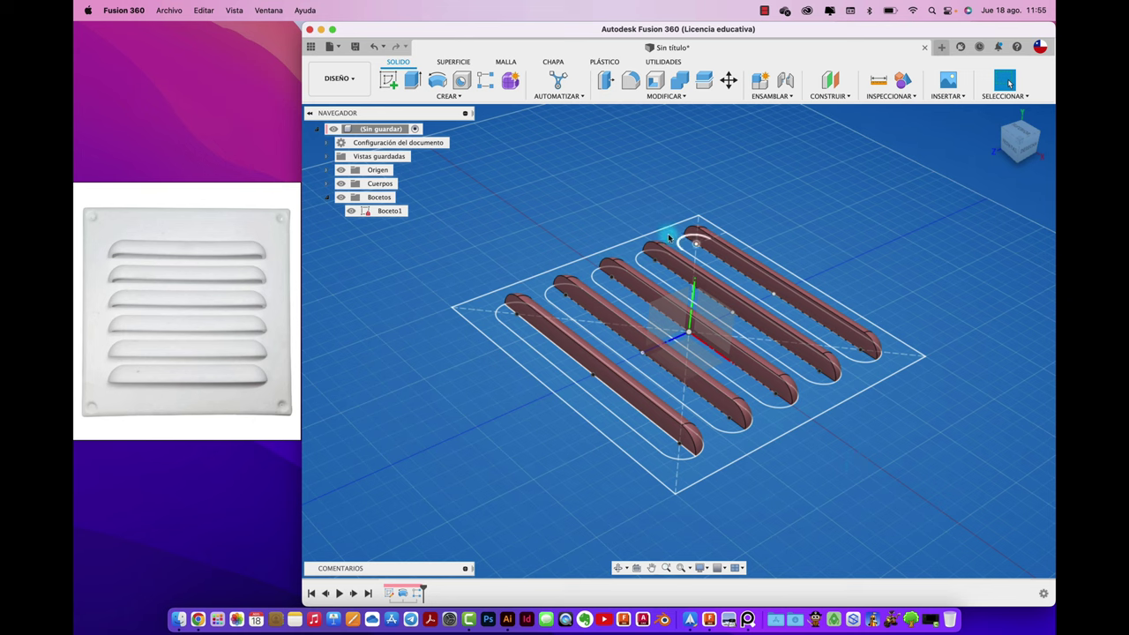
# - Select the plate's outer profile and all slot profiles for a new extrusion
pyautogui.click(414, 81)
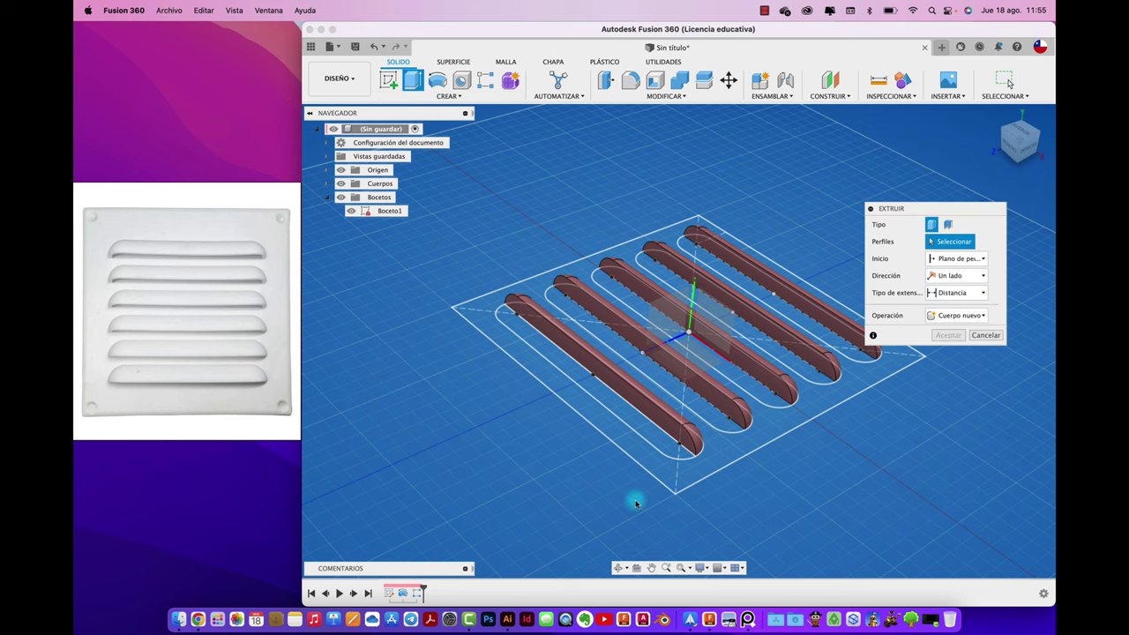
pyautogui.click(681, 483)
pyautogui.scroll(3, 731, 479)
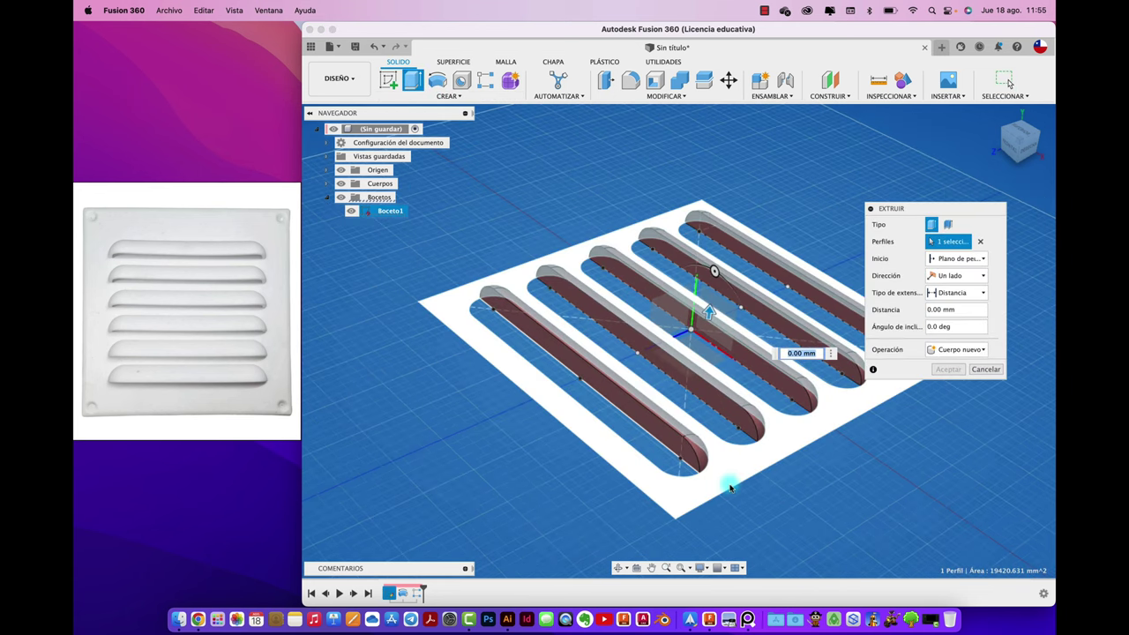
pyautogui.click(676, 479)
pyautogui.click(630, 297)
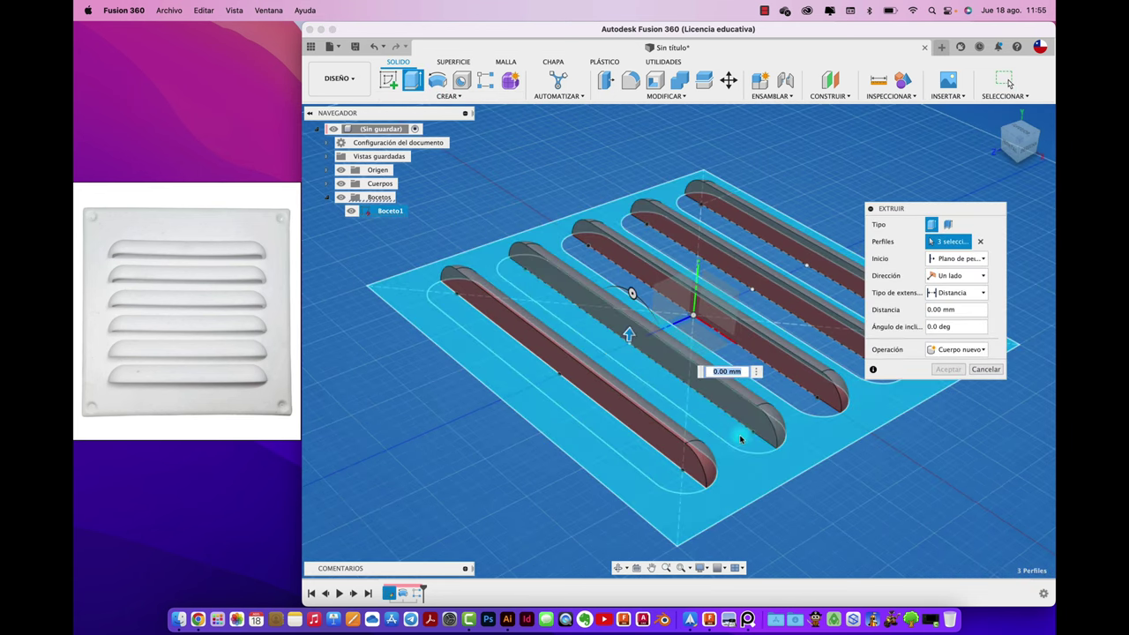
pyautogui.click(627, 327)
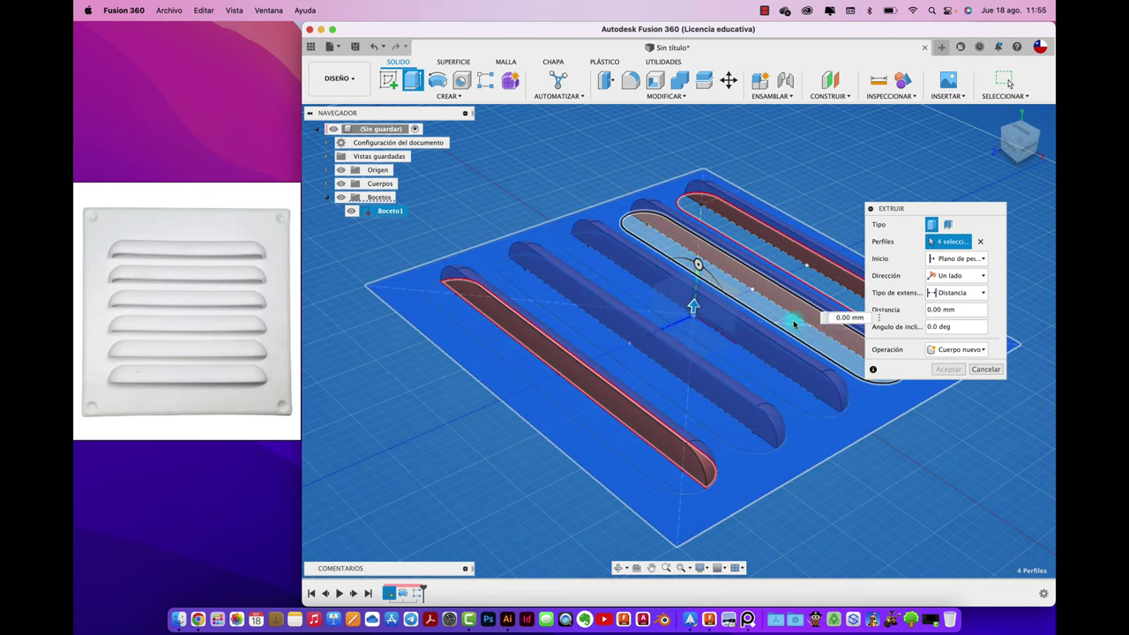
pyautogui.click(754, 235)
pyautogui.click(824, 308)
pyautogui.moveTo(875, 483)
pyautogui.keyDown('shift'); pyautogui.mouseDown(button='middle')
pyautogui.moveTo(598, 470)
pyautogui.moveTo(907, 369)
pyautogui.moveTo(829, 403)
pyautogui.mouseUp(button='middle'); pyautogui.keyUp('shift')
pyautogui.click(597, 470)
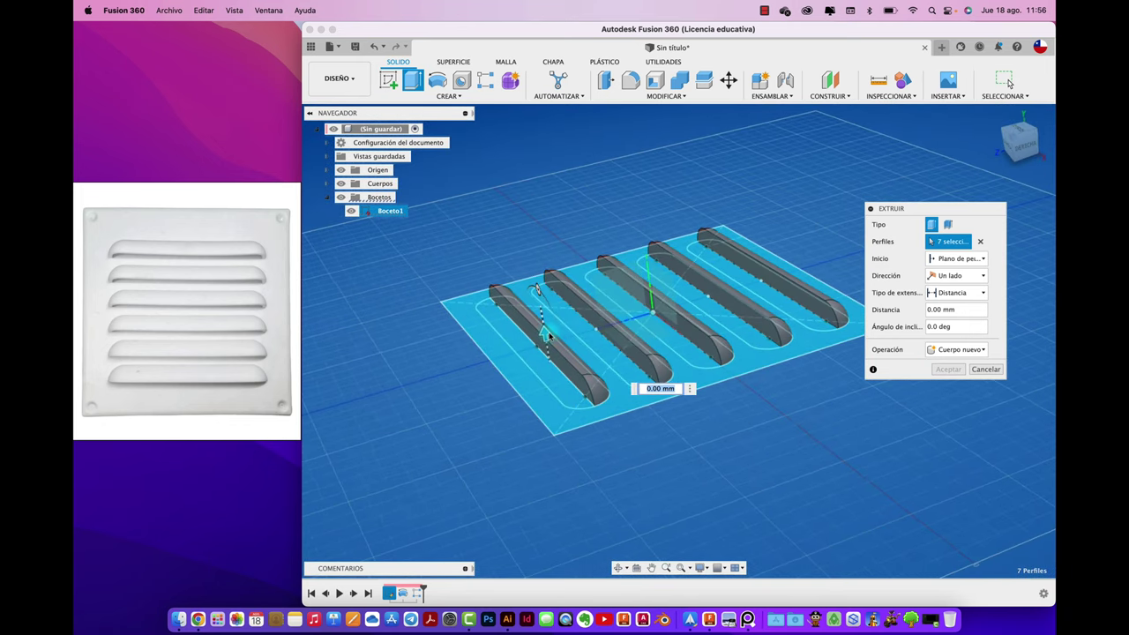
# - Extrude the plate 4 mm downward, joined to the ribs, and hide the Boceto1 sketch
pyautogui.moveTo(546, 334); pyautogui.dragTo(554, 382)
pyautogui.write('-4')
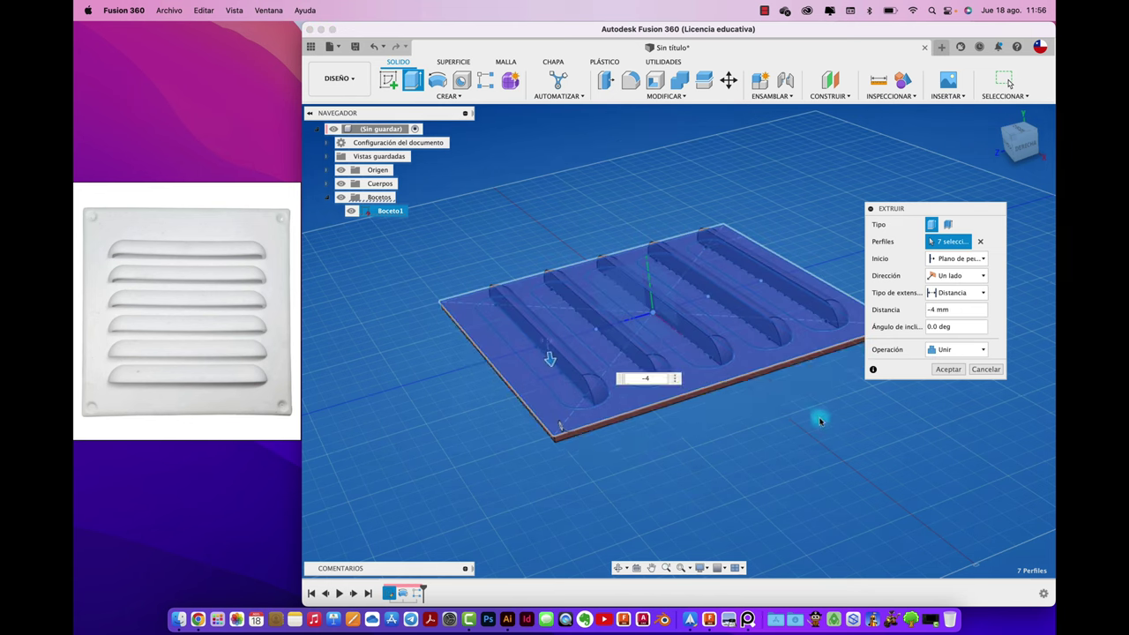
pyautogui.click(949, 370)
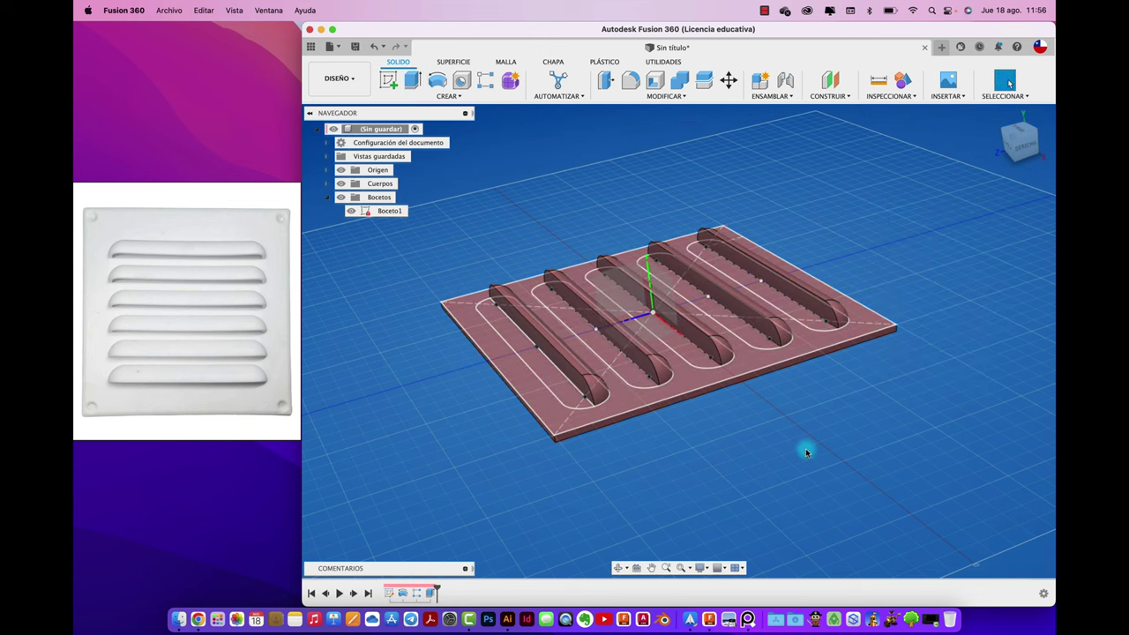
pyautogui.click(352, 213)
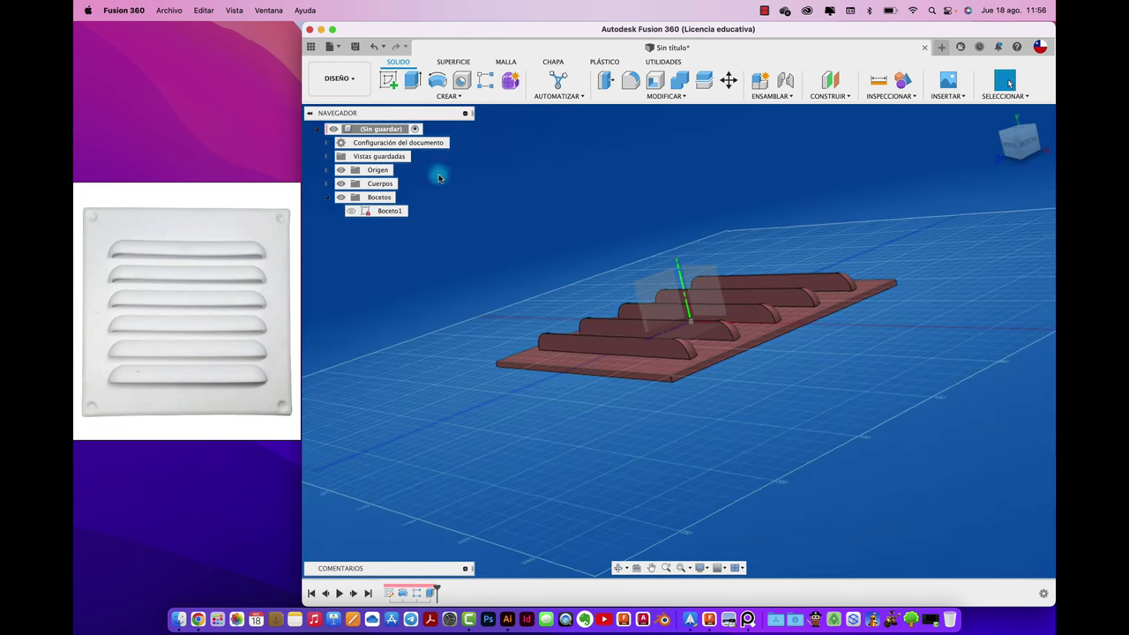
# - Start a shell and pick the faces of all five ribs to remove
pyautogui.click(655, 80)
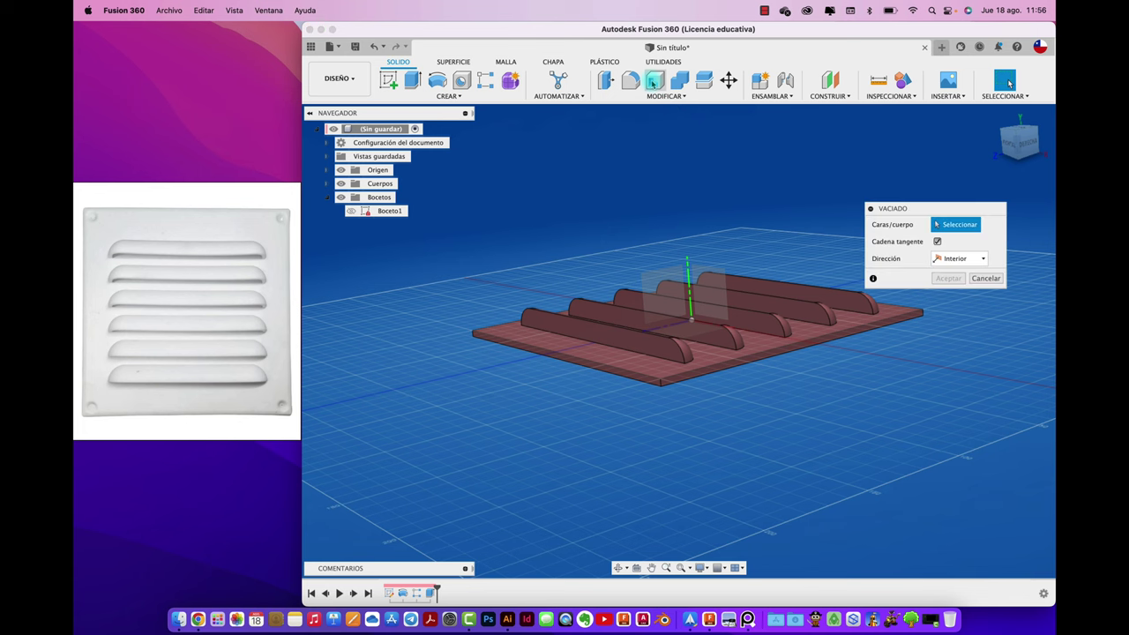
pyautogui.click(612, 395)
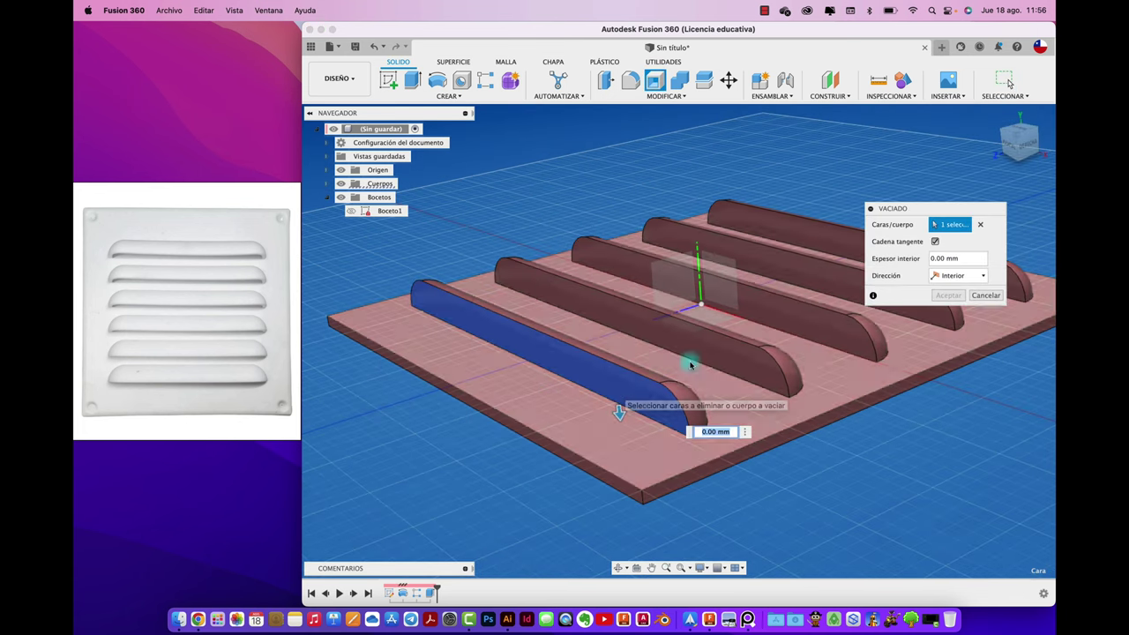
pyautogui.click(717, 352)
pyautogui.click(797, 321)
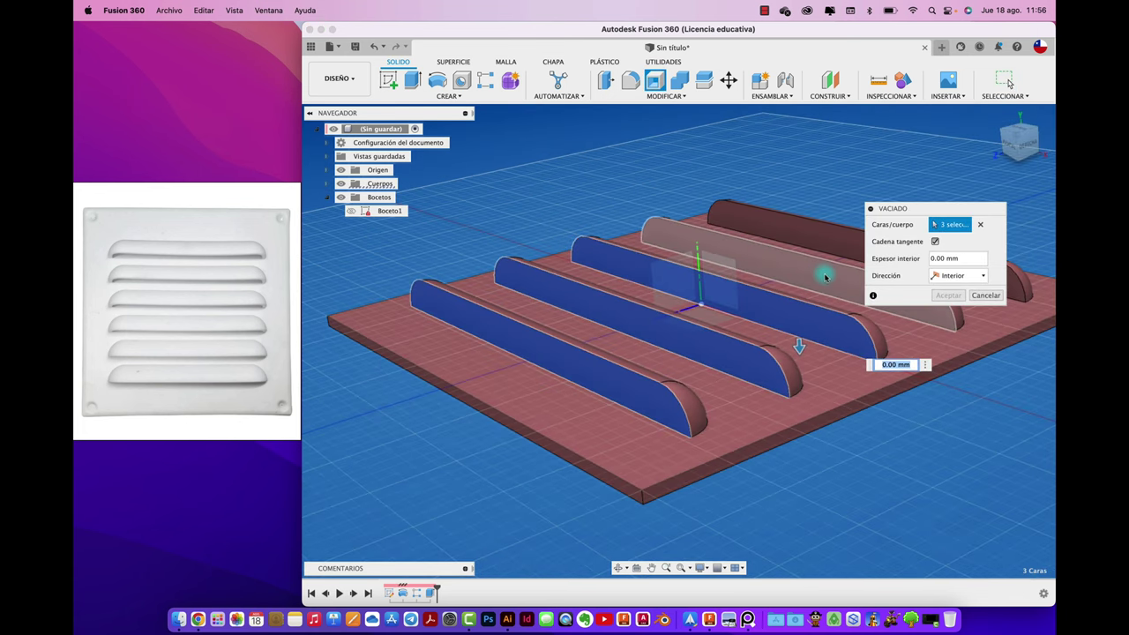
pyautogui.click(824, 269)
pyautogui.click(830, 244)
# - Add the plate's underside and side faces to the shell's removed faces
pyautogui.keyDown('shift'); pyautogui.moveTo(829, 244); pyautogui.dragTo(703, 318, button='middle'); pyautogui.keyUp('shift')
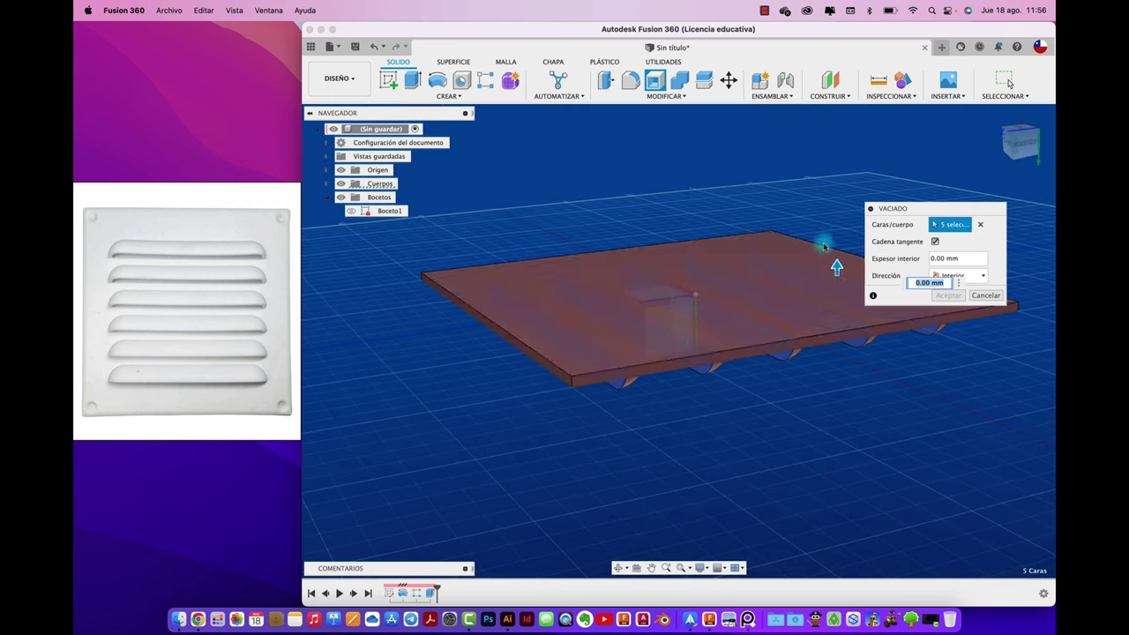
pyautogui.click(703, 317)
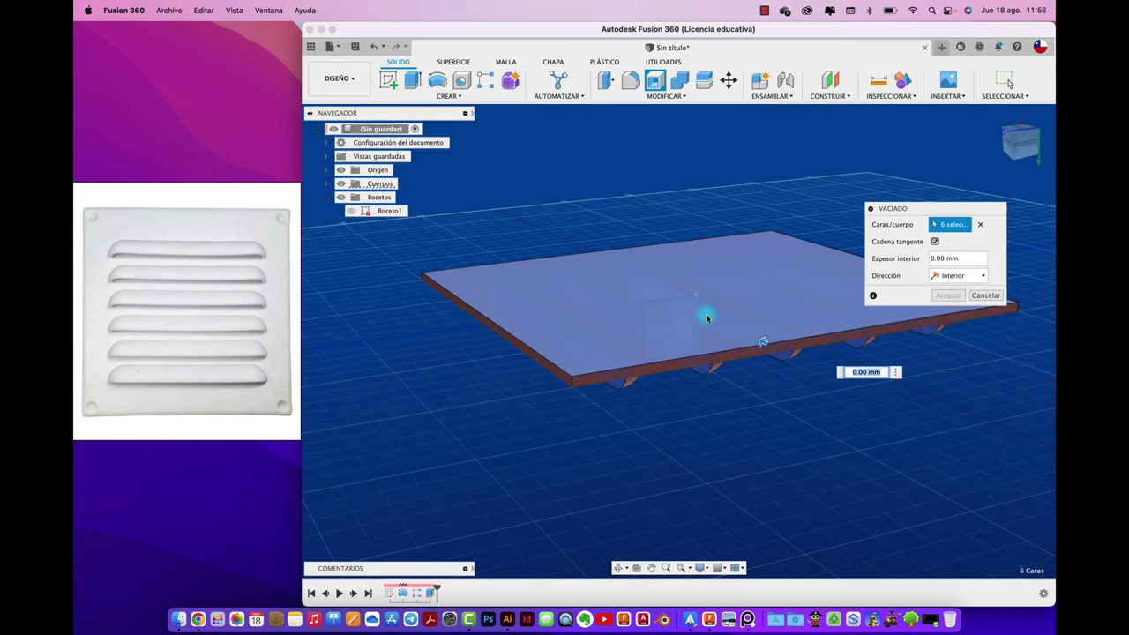
pyautogui.click(673, 367)
pyautogui.click(564, 375)
pyautogui.keyDown('shift'); pyautogui.moveTo(565, 373); pyautogui.dragTo(570, 360, button='middle'); pyautogui.keyUp('shift')
pyautogui.click(624, 321)
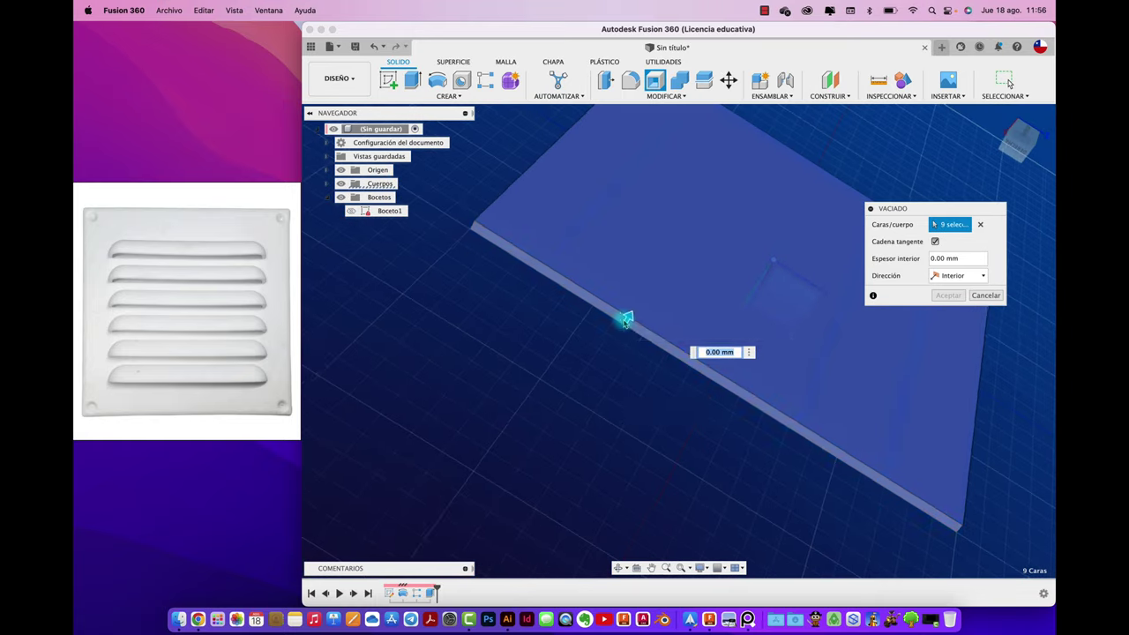
pyautogui.moveTo(625, 320)
pyautogui.keyDown('shift'); pyautogui.mouseDown(button='middle')
pyautogui.moveTo(612, 321)
pyautogui.moveTo(638, 318)
pyautogui.moveTo(555, 328)
pyautogui.moveTo(544, 252)
pyautogui.moveTo(479, 277)
pyautogui.mouseUp(button='middle'); pyautogui.keyUp('shift')
pyautogui.click(643, 314)
# - Set the shell's inside thickness to 2 mm and apply it
pyautogui.click(970, 258)
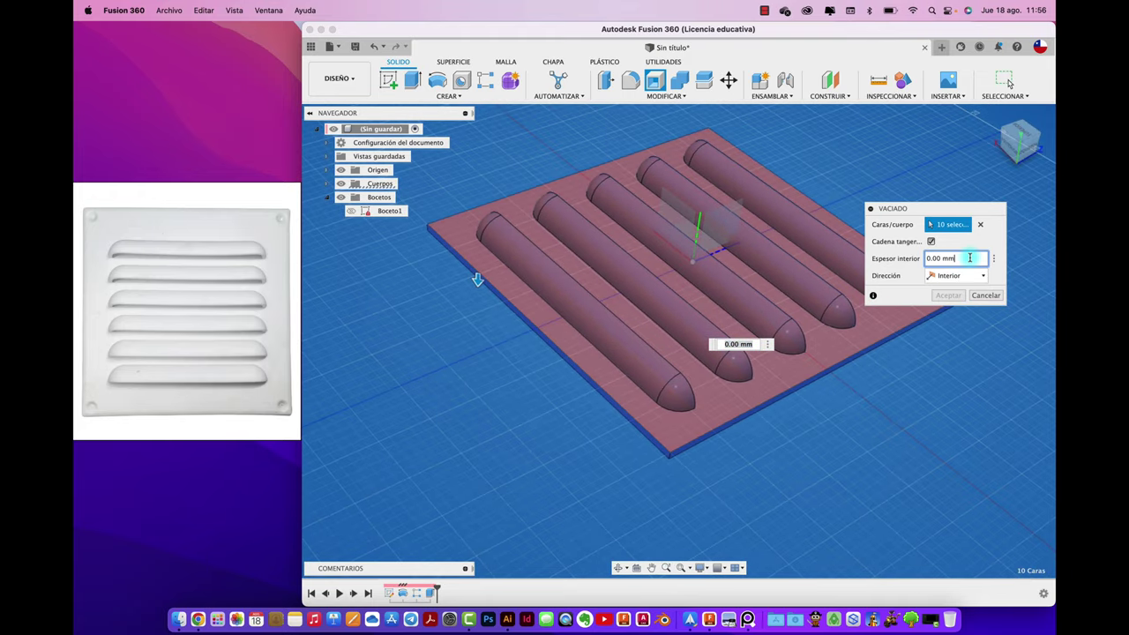
pyautogui.moveTo(970, 257); pyautogui.dragTo(914, 259)
pyautogui.write('2')
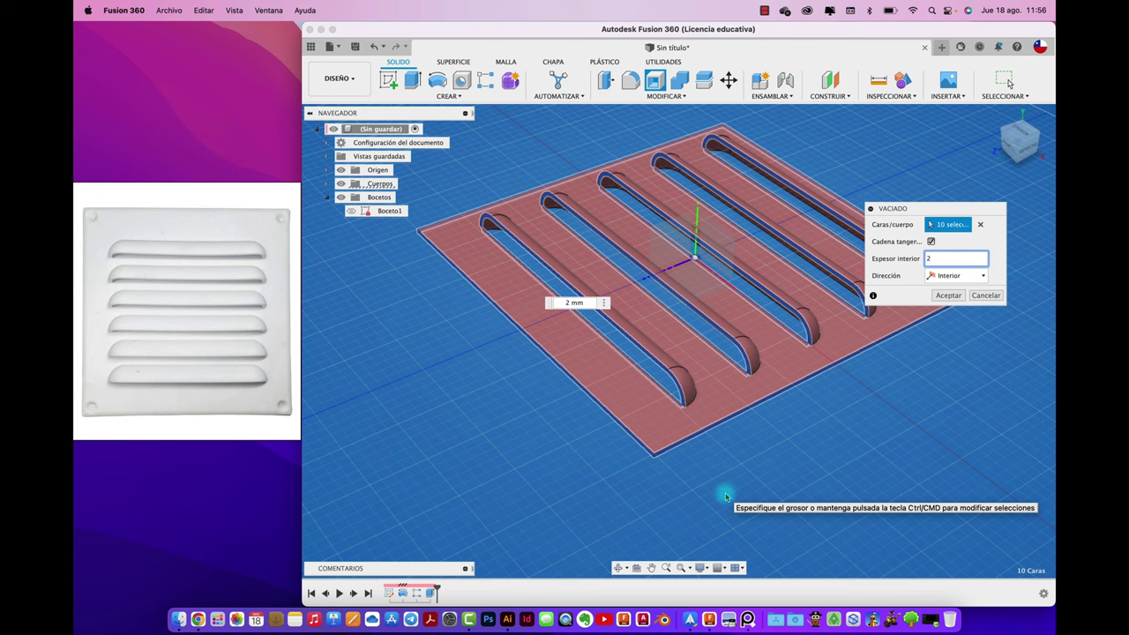
pyautogui.click(949, 296)
pyautogui.scroll(2, 491, 435)
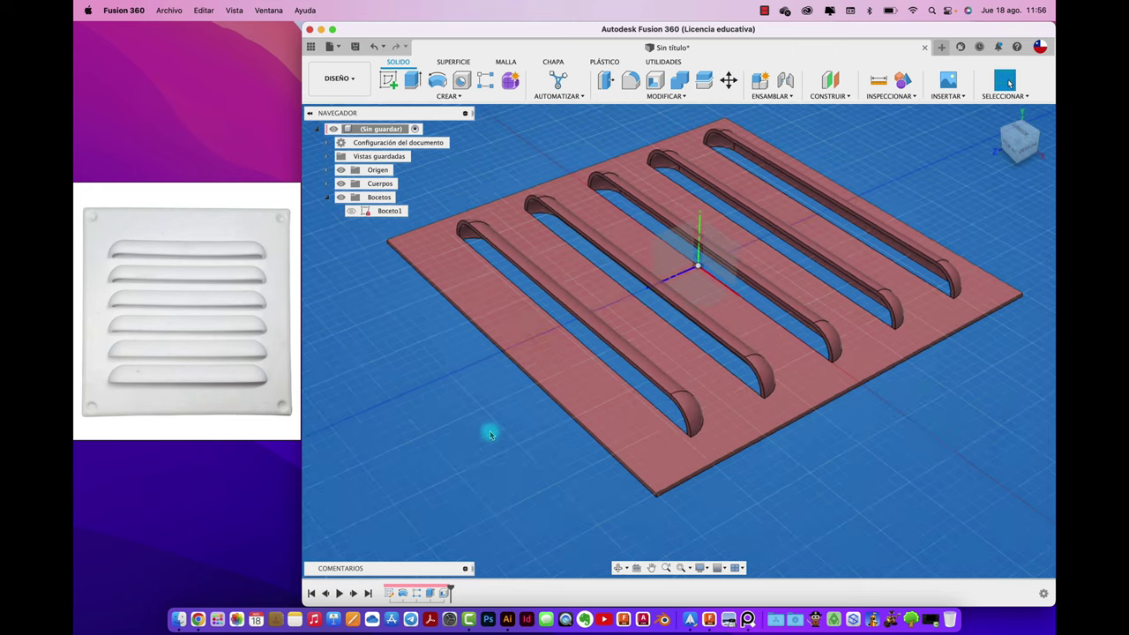
pyautogui.click(332, 30)
# - Launch Section Analysis from the Inspect menu on the finished grille
pyautogui.moveTo(403, 350)
pyautogui.keyDown('shift'); pyautogui.mouseDown(button='middle')
pyautogui.moveTo(395, 411)
pyautogui.moveTo(415, 305)
pyautogui.moveTo(315, 224)
pyautogui.moveTo(436, 141)
pyautogui.moveTo(680, 88)
pyautogui.mouseUp(button='middle'); pyautogui.keyUp('shift')
pyautogui.click(678, 81)
pyautogui.moveTo(670, 212)
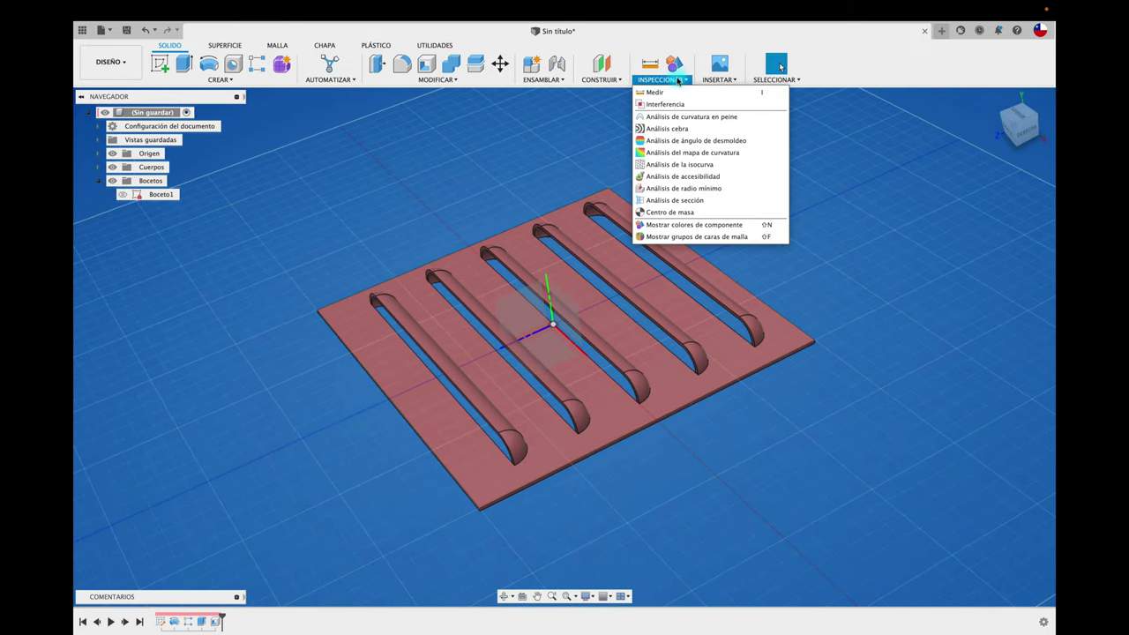
pyautogui.click(669, 201)
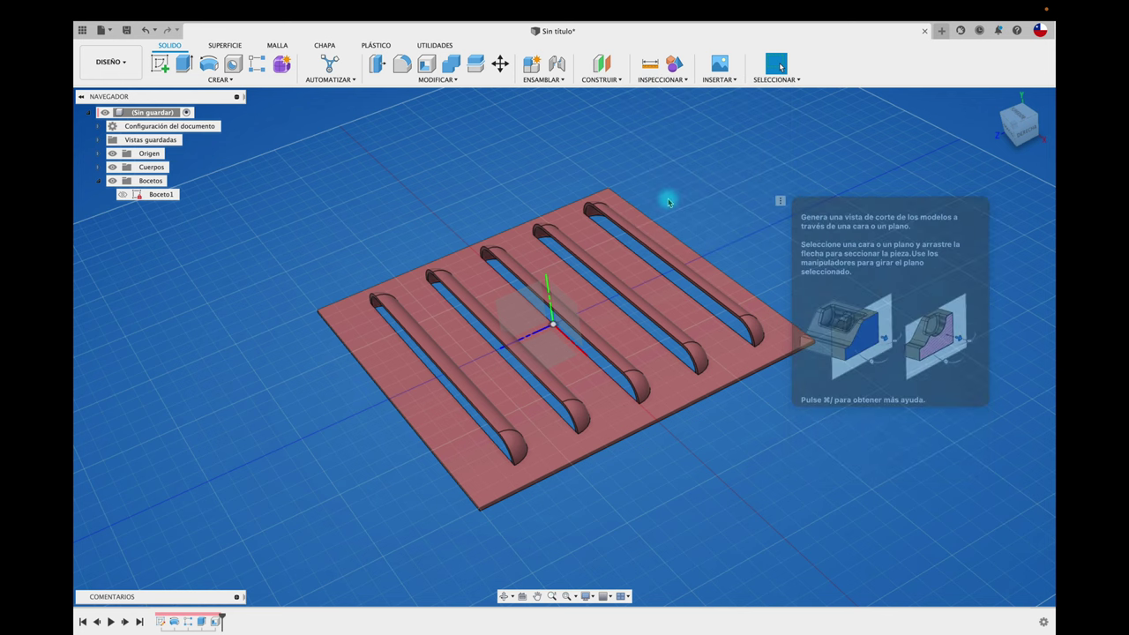
# - Cut the grille on the YZ plane with the section offset 50 mm and accept
pyautogui.click(545, 318)
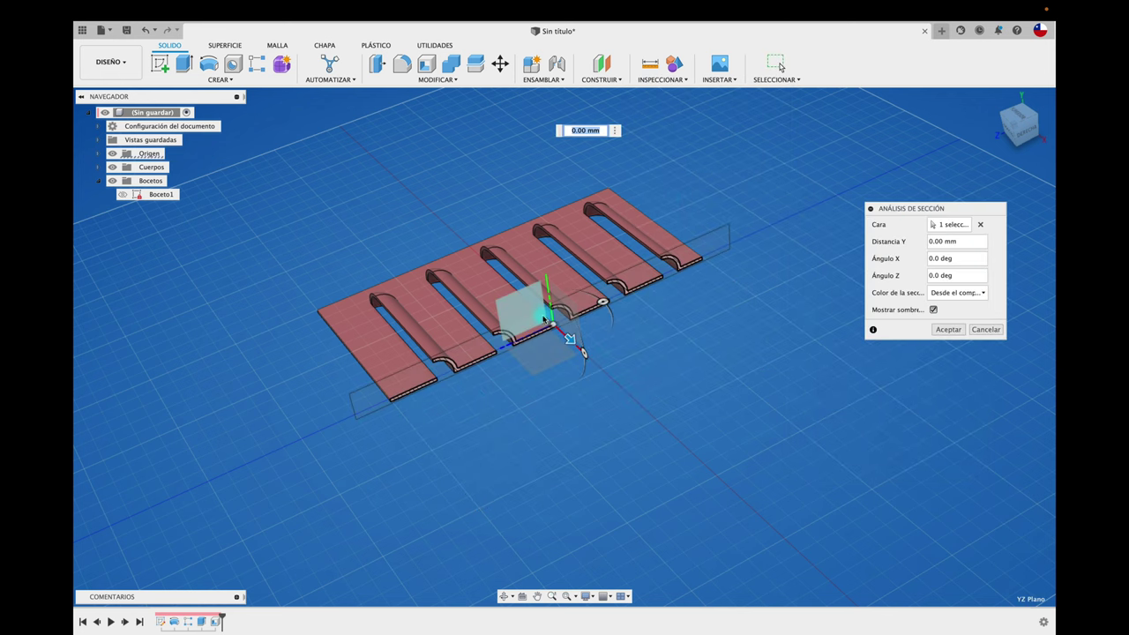
pyautogui.keyDown('shift'); pyautogui.moveTo(565, 362); pyautogui.dragTo(593, 273, button='middle'); pyautogui.keyUp('shift')
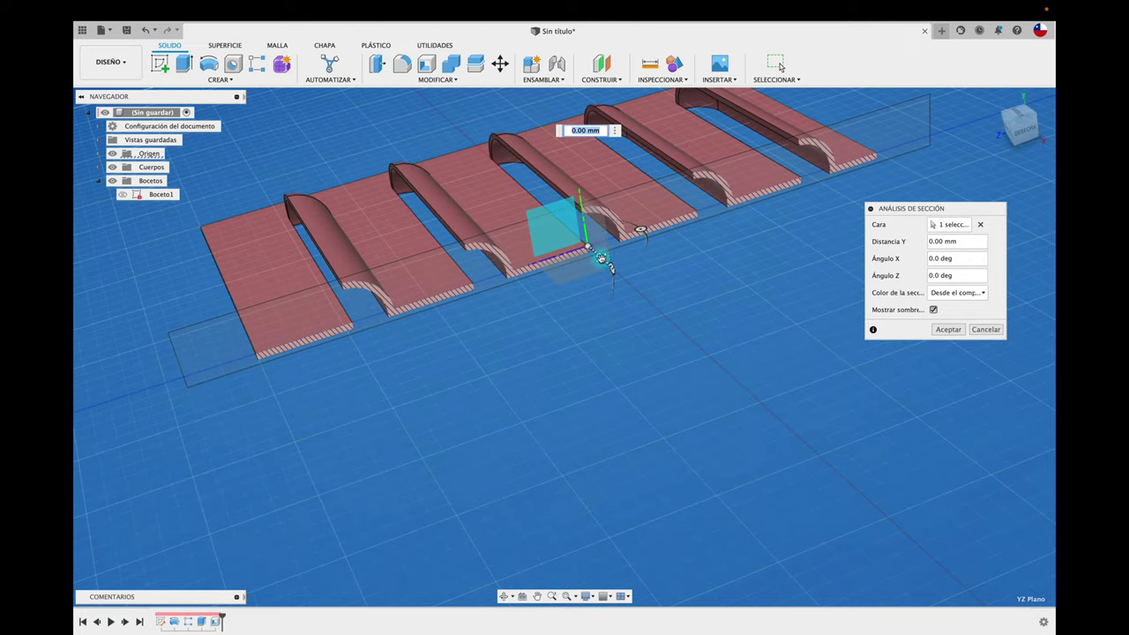
pyautogui.moveTo(600, 259); pyautogui.dragTo(668, 349)
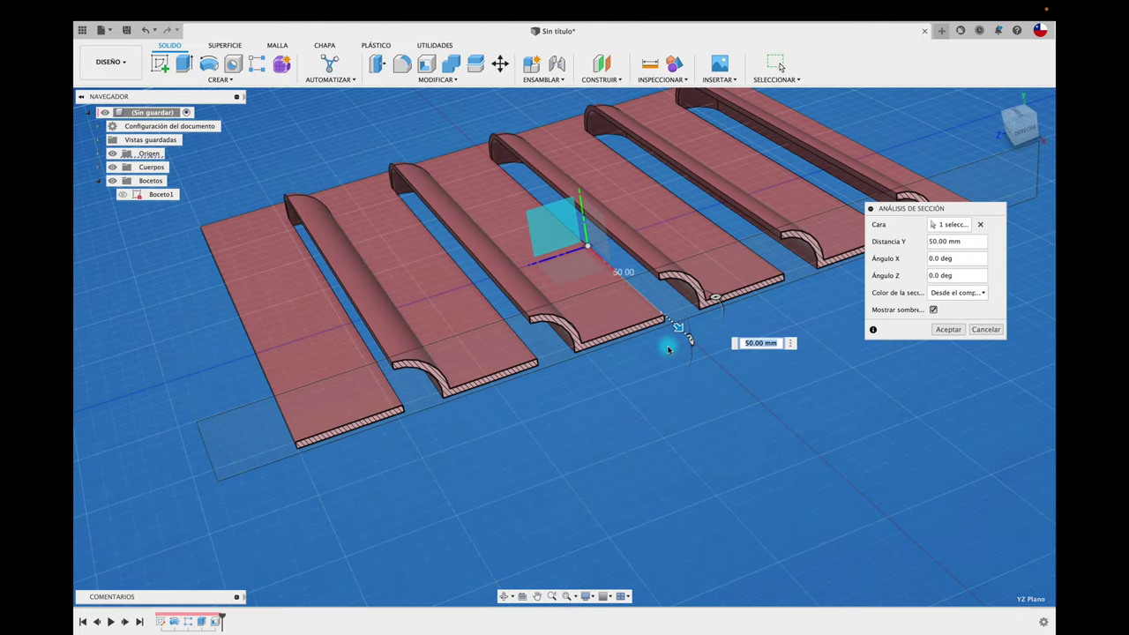
pyautogui.click(951, 330)
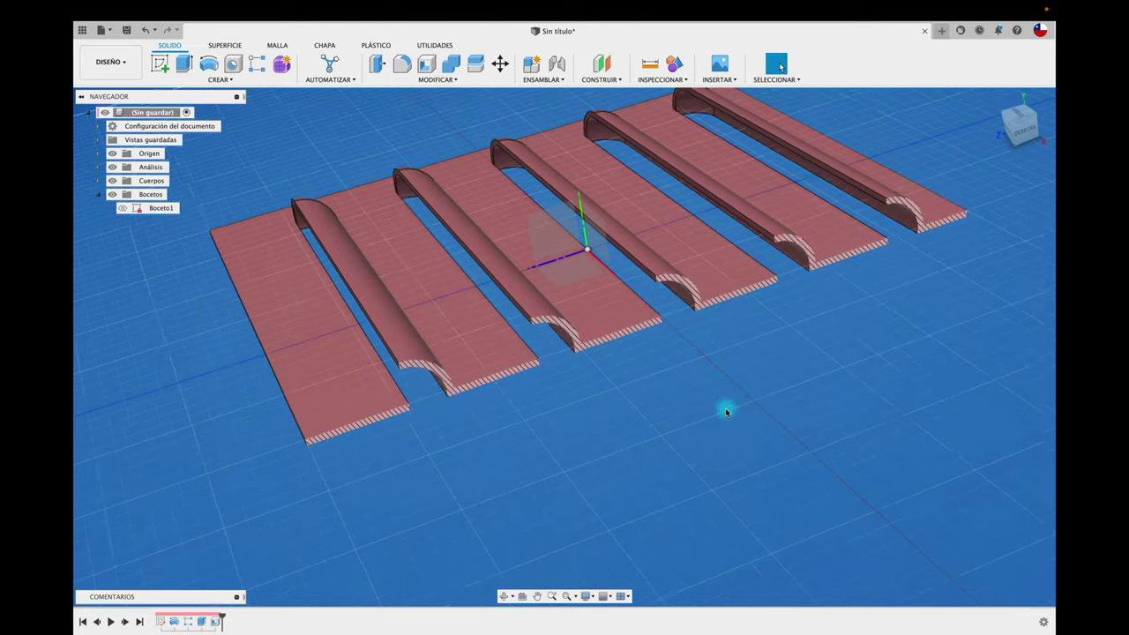
# - Hide the Análisis section cut so the whole uncut grille with five louvres shows
pyautogui.moveTo(726, 408)
pyautogui.keyDown('shift'); pyautogui.mouseDown(button='middle')
pyautogui.moveTo(491, 333)
pyautogui.moveTo(207, 201)
pyautogui.mouseUp(button='middle'); pyautogui.keyUp('shift')
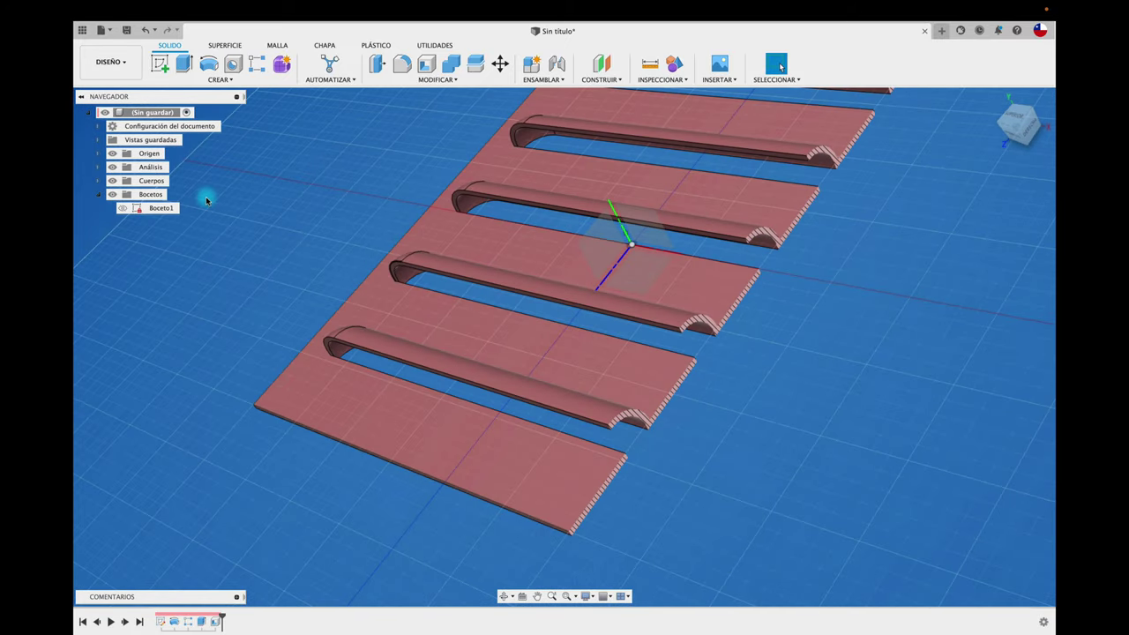
pyautogui.click(112, 167)
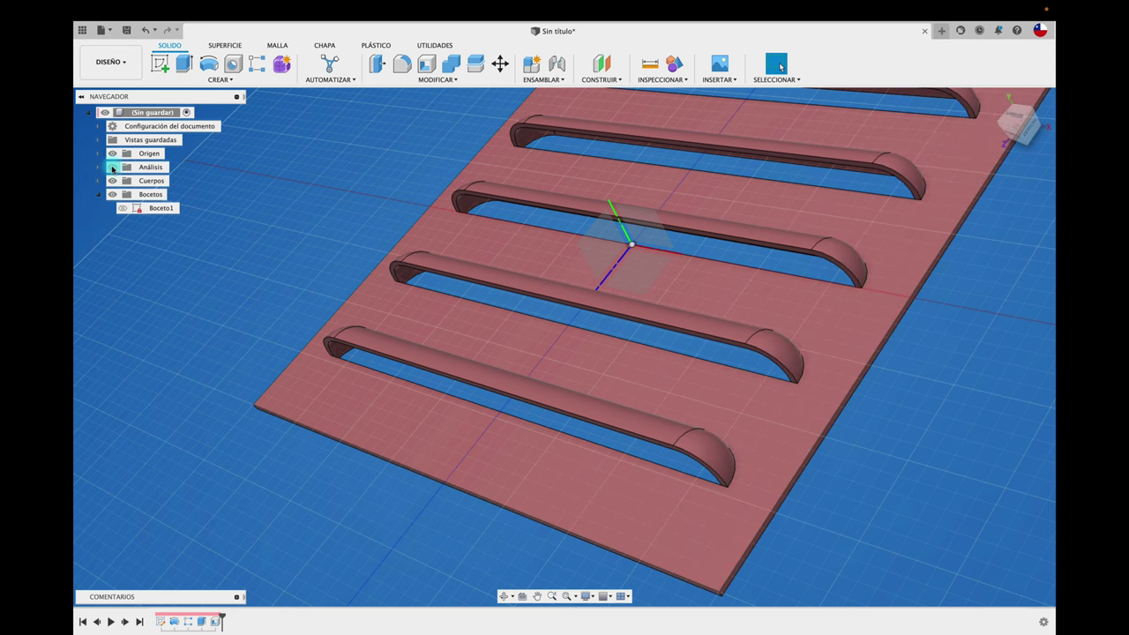
pyautogui.click(112, 167)
pyautogui.click(112, 167)
pyautogui.moveTo(113, 168)
pyautogui.keyDown('shift'); pyautogui.mouseDown(button='middle')
pyautogui.moveTo(248, 192)
pyautogui.moveTo(301, 182)
pyautogui.mouseUp(button='middle'); pyautogui.keyUp('shift')
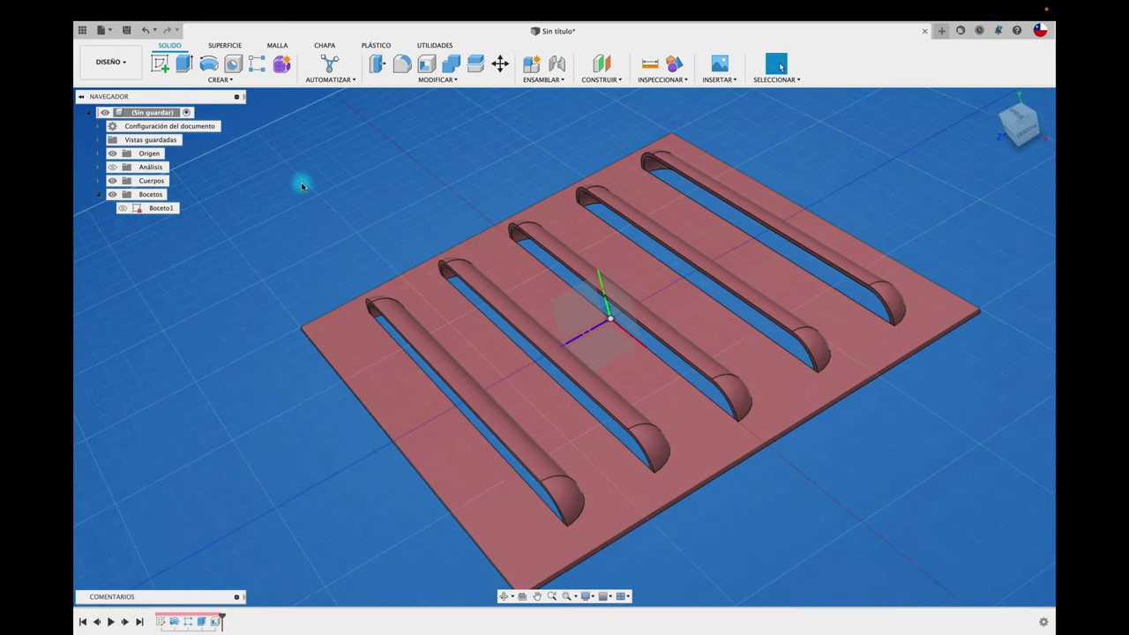